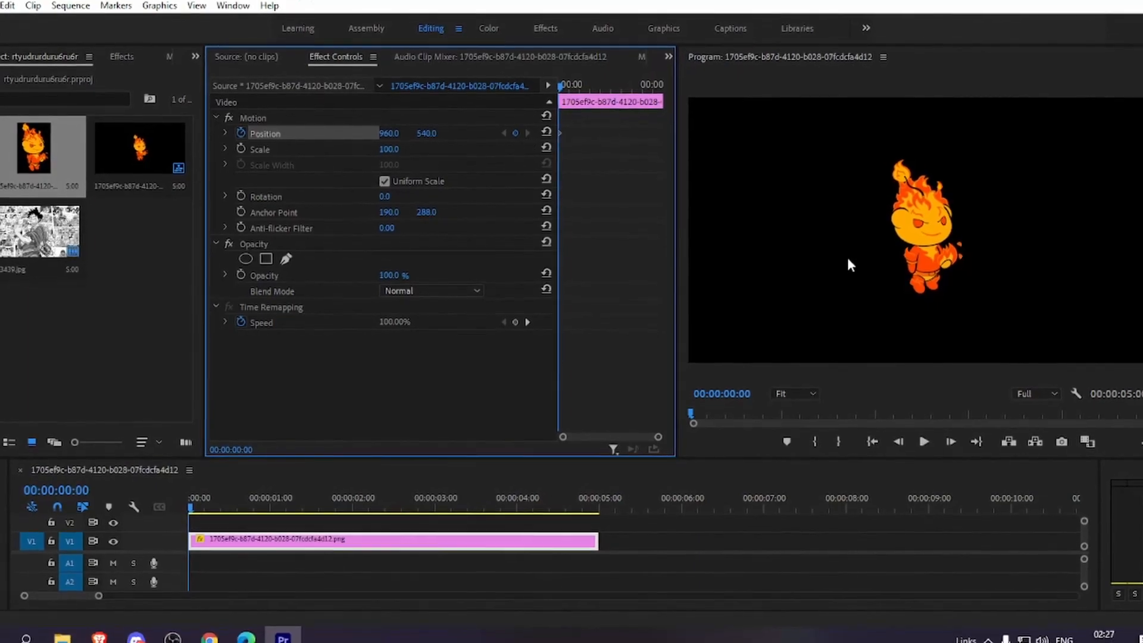
# - Animate the clip's position from 249, 701 at 00:00:00:00 to 1682, 701 at 00:00:00:23
pyautogui.moveTo(388, 138); pyautogui.dragTo(0, 134)
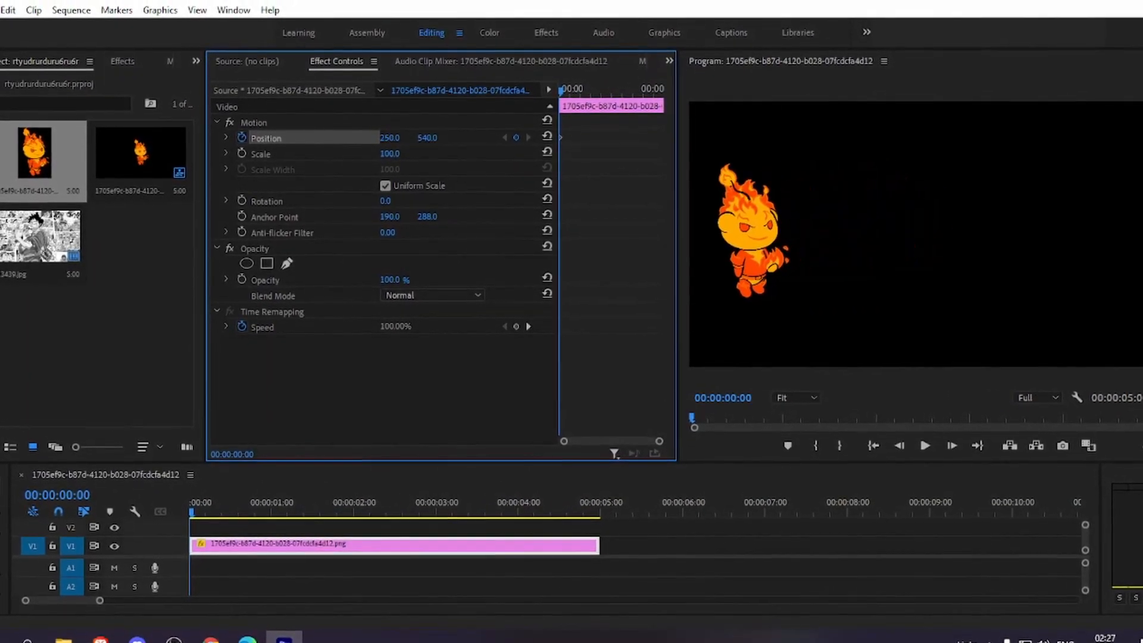
pyautogui.moveTo(427, 136); pyautogui.dragTo(522, 136)
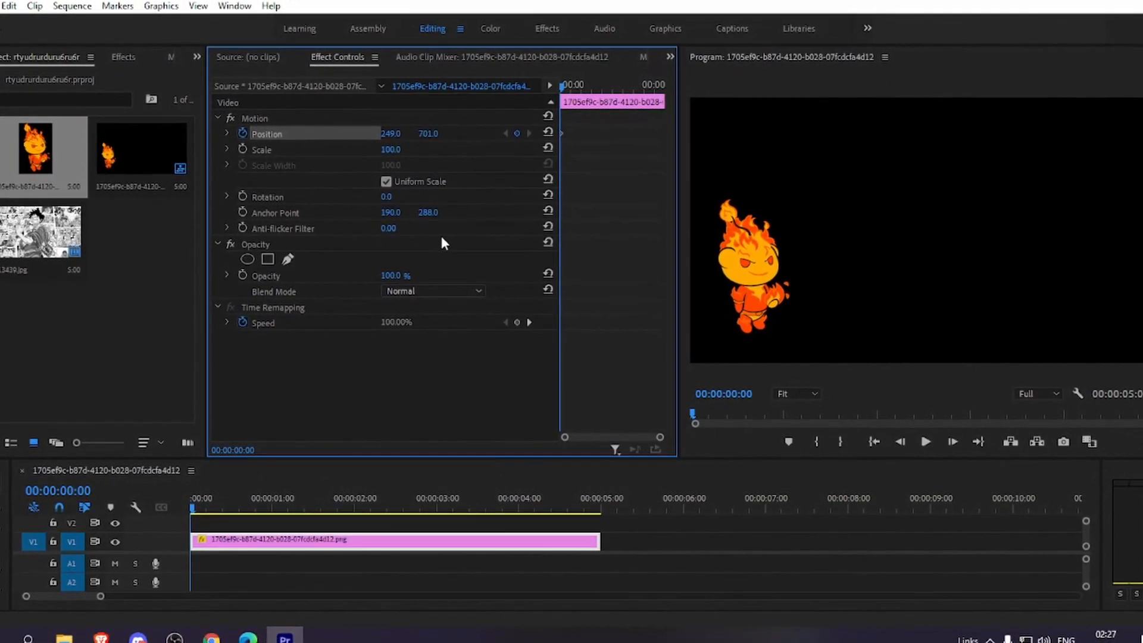
pyautogui.moveTo(196, 517); pyautogui.dragTo(269, 506)
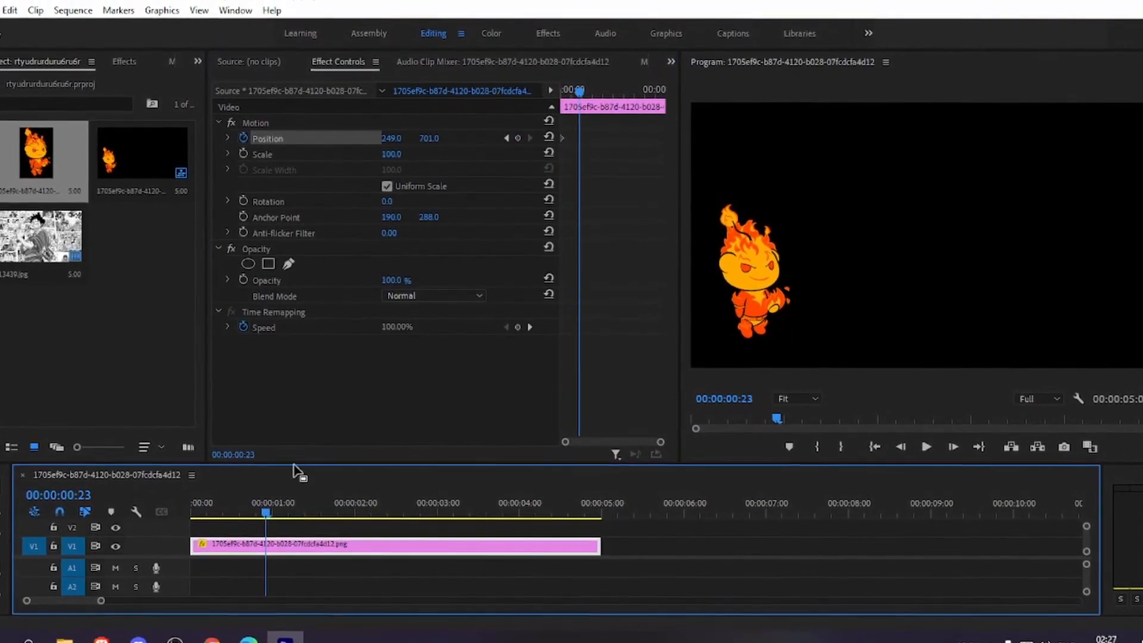
pyautogui.moveTo(392, 134); pyautogui.dragTo(1142, 138)
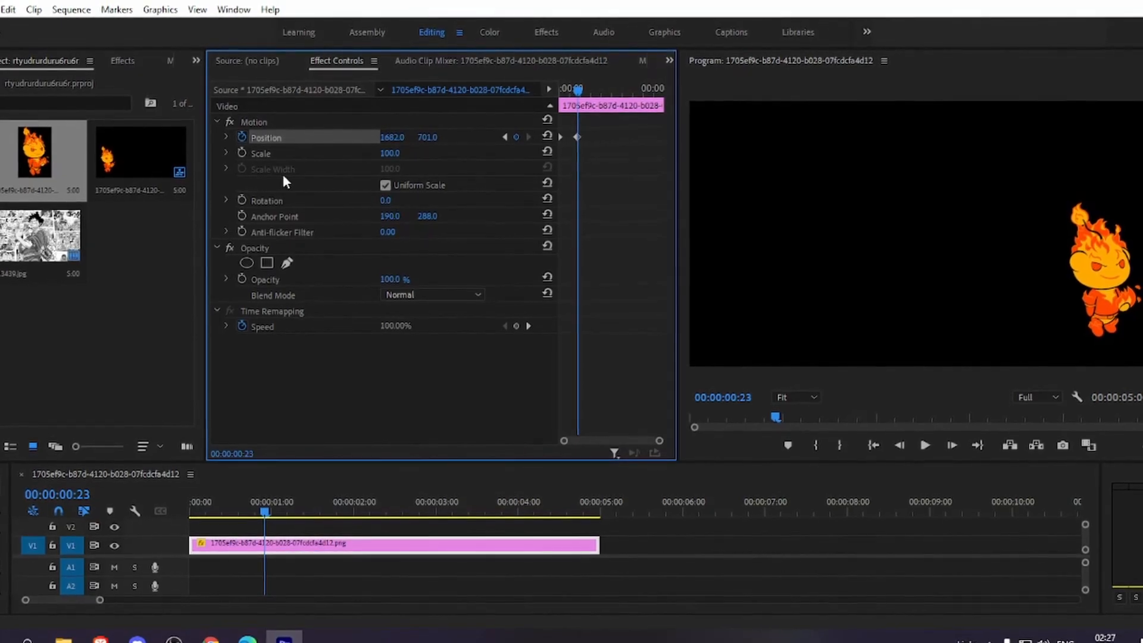
# - Show the clip's motion path in the preview and play the animation from the start
pyautogui.click(264, 120)
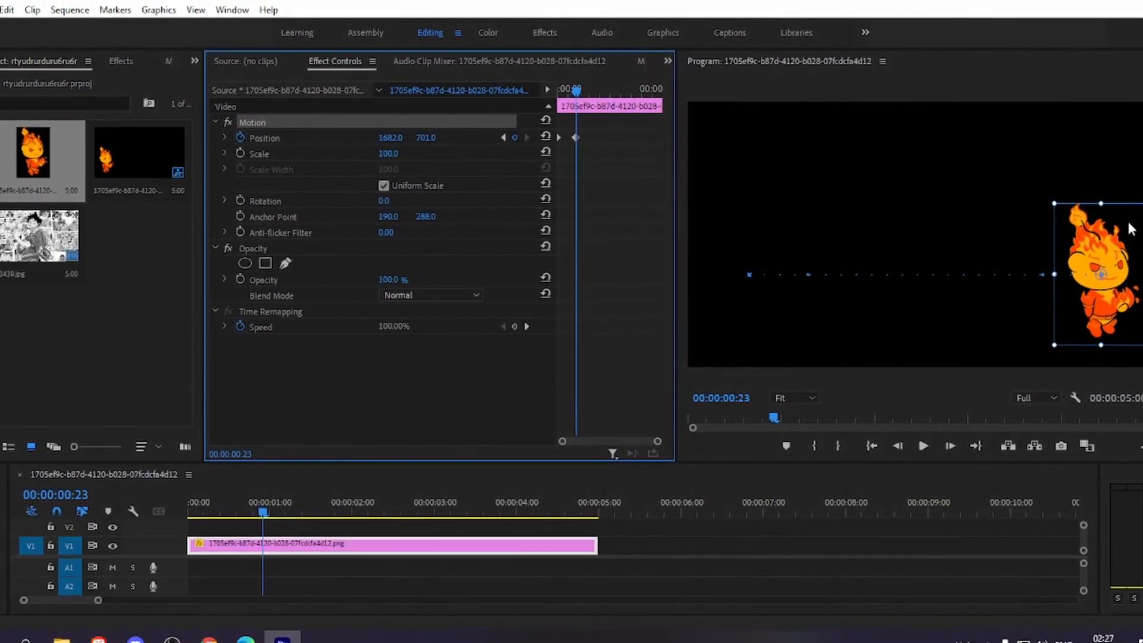
pyautogui.moveTo(286, 507); pyautogui.dragTo(116, 520)
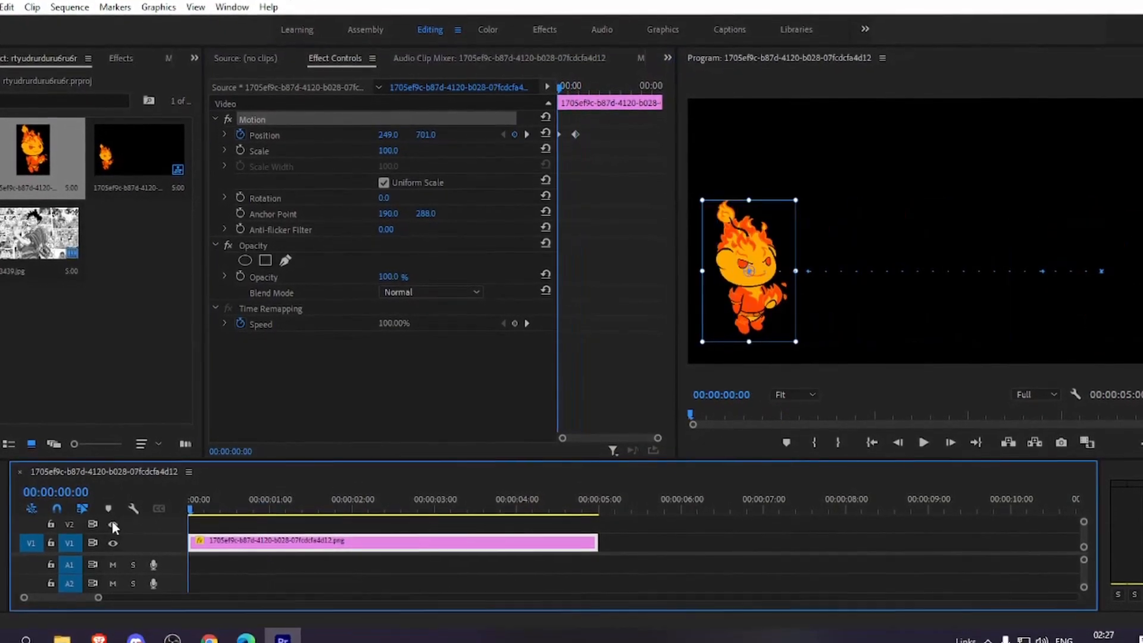
pyautogui.press('space')
pyautogui.press('space')
pyautogui.click(192, 496)
# - Add a middle position keyframe at 00:00:00:12 with the position set to 976.6, 265, and play the result
pyautogui.moveTo(192, 504); pyautogui.dragTo(232, 512)
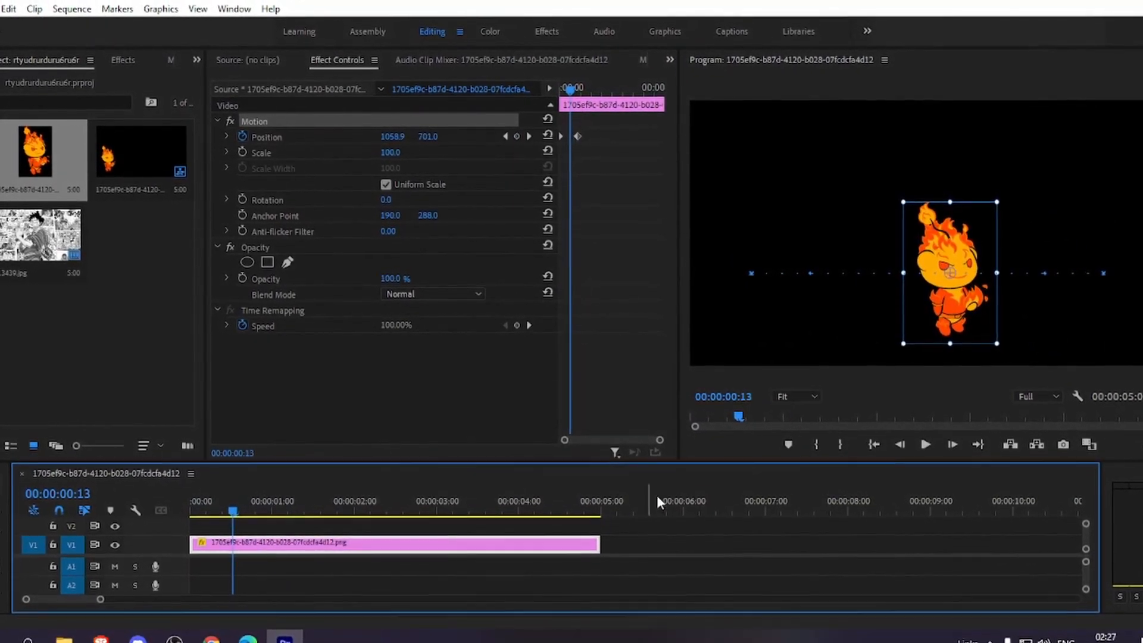
pyautogui.moveTo(658, 438); pyautogui.dragTo(622, 439)
pyautogui.moveTo(232, 513)
pyautogui.mouseDown()
pyautogui.moveTo(216, 515)
pyautogui.moveTo(226, 515)
pyautogui.mouseUp()
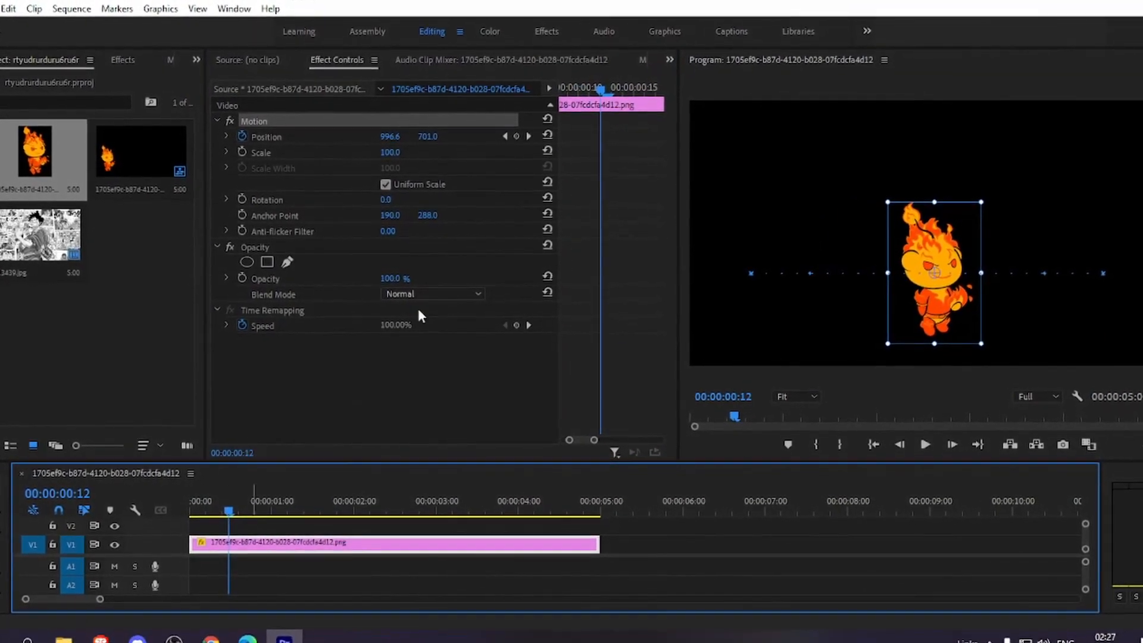
pyautogui.moveTo(391, 137)
pyautogui.mouseDown()
pyautogui.moveTo(379, 138)
pyautogui.moveTo(433, 141)
pyautogui.moveTo(381, 137)
pyautogui.mouseUp()
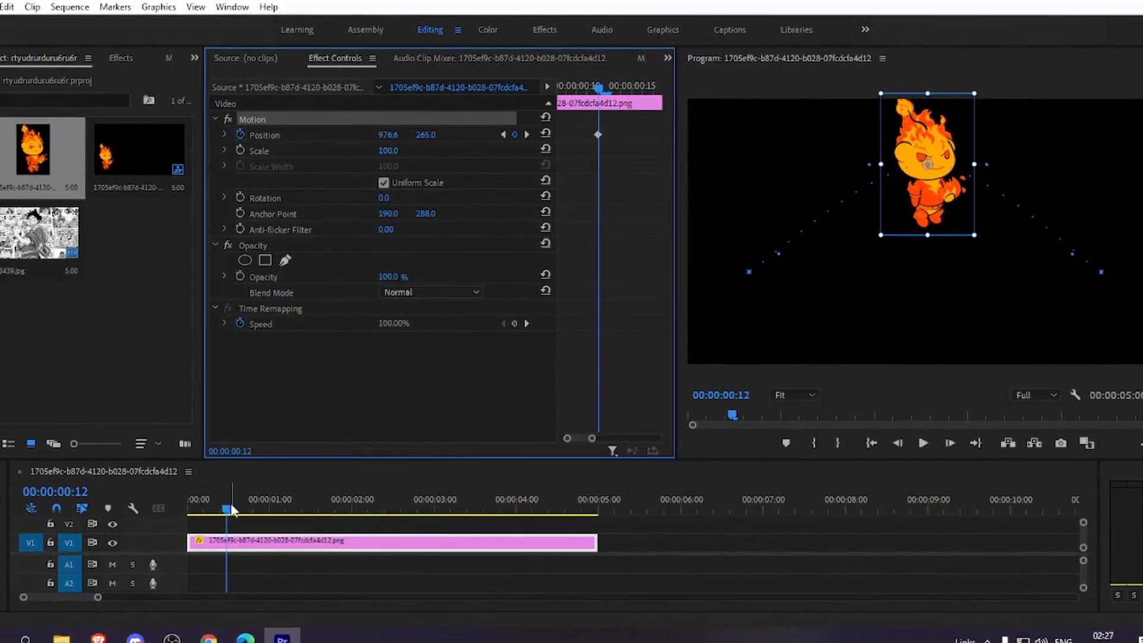
pyautogui.press('space')
# - Set the middle position keyframe's spatial interpolation to Linear and play the animation from the start
pyautogui.moveTo(238, 515)
pyautogui.mouseDown()
pyautogui.moveTo(198, 512)
pyautogui.moveTo(229, 507)
pyautogui.mouseUp()
pyautogui.rightClick(586, 136)
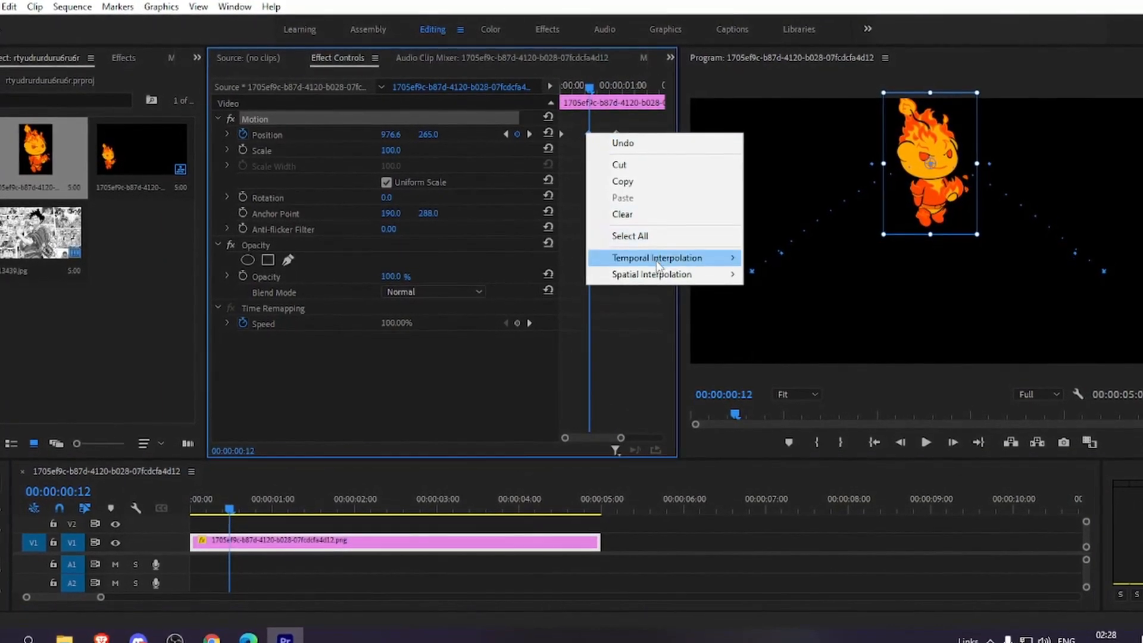
pyautogui.moveTo(647, 262)
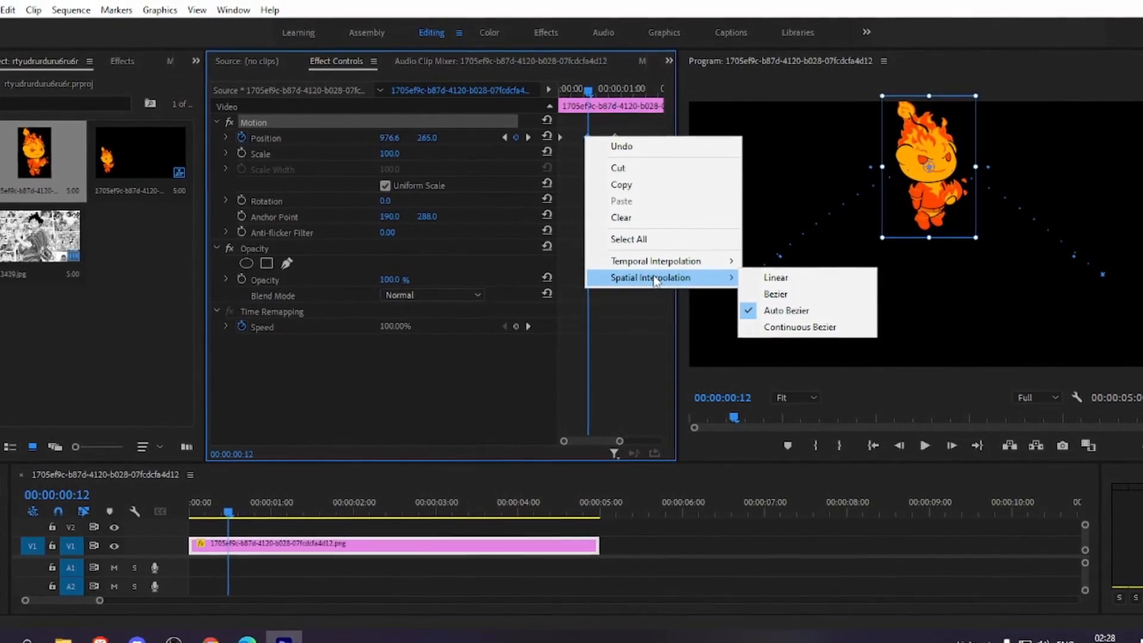
pyautogui.moveTo(653, 268)
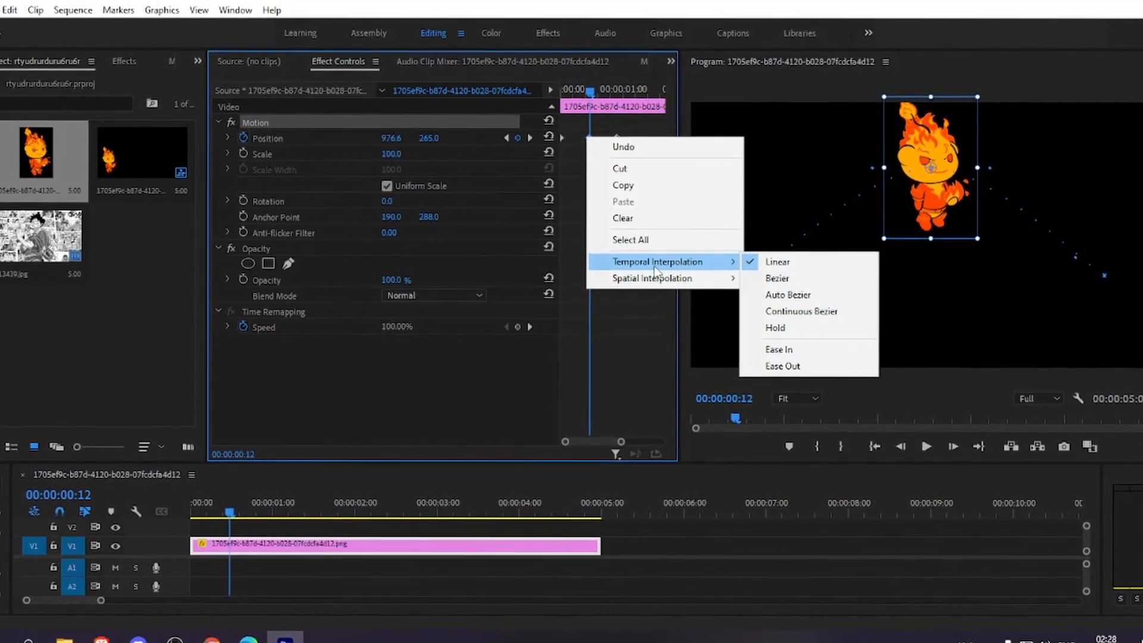
pyautogui.moveTo(655, 274)
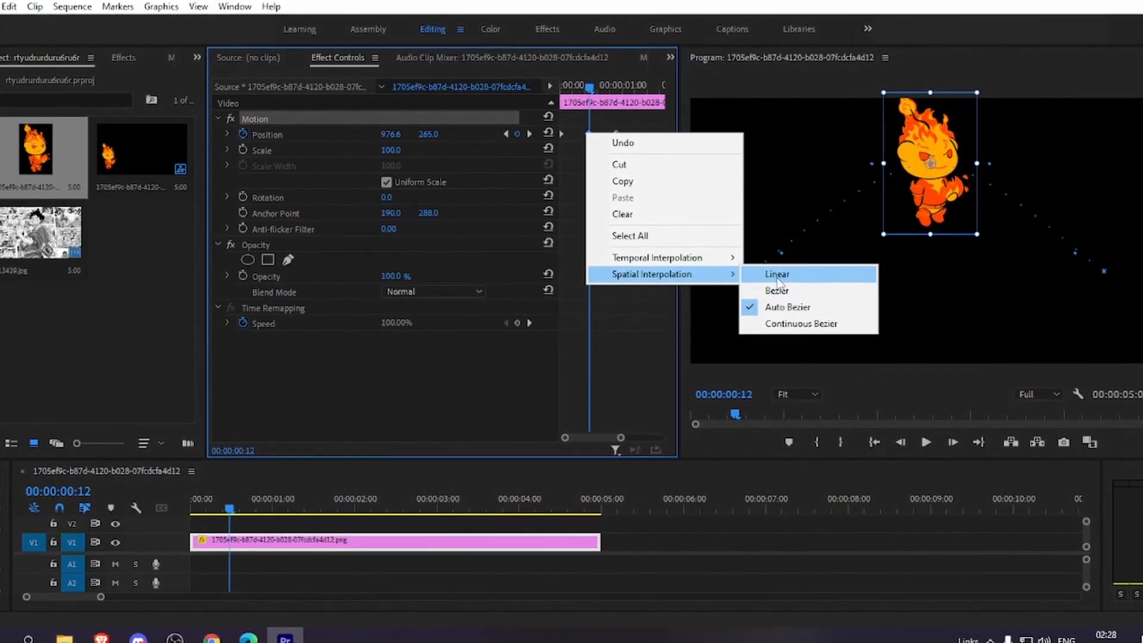
pyautogui.click(776, 281)
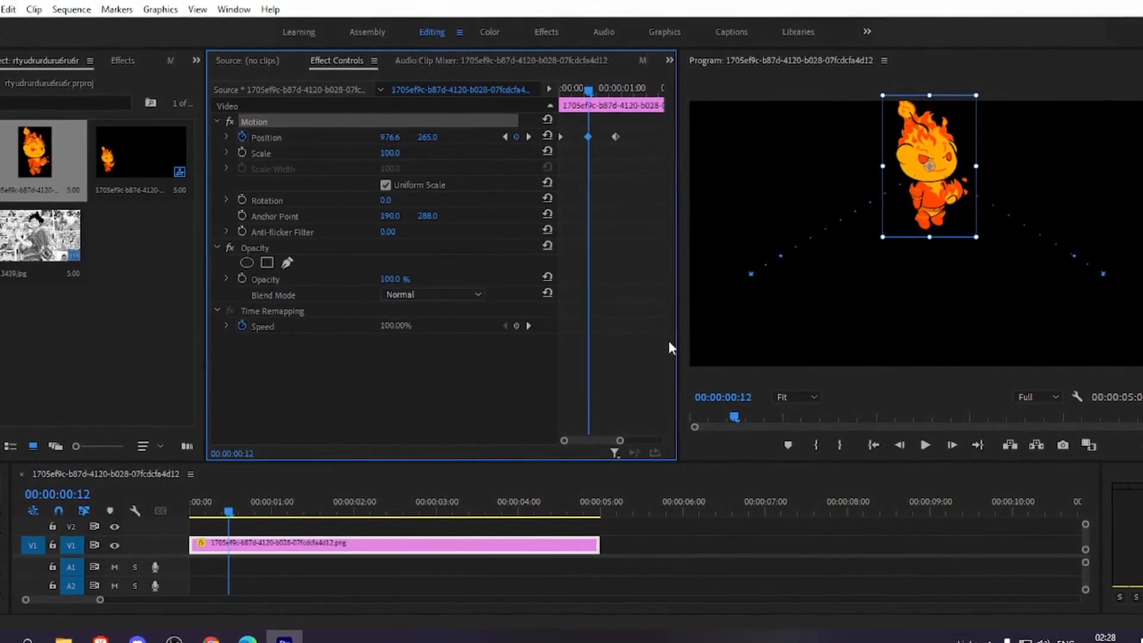
pyautogui.moveTo(233, 510); pyautogui.dragTo(181, 513)
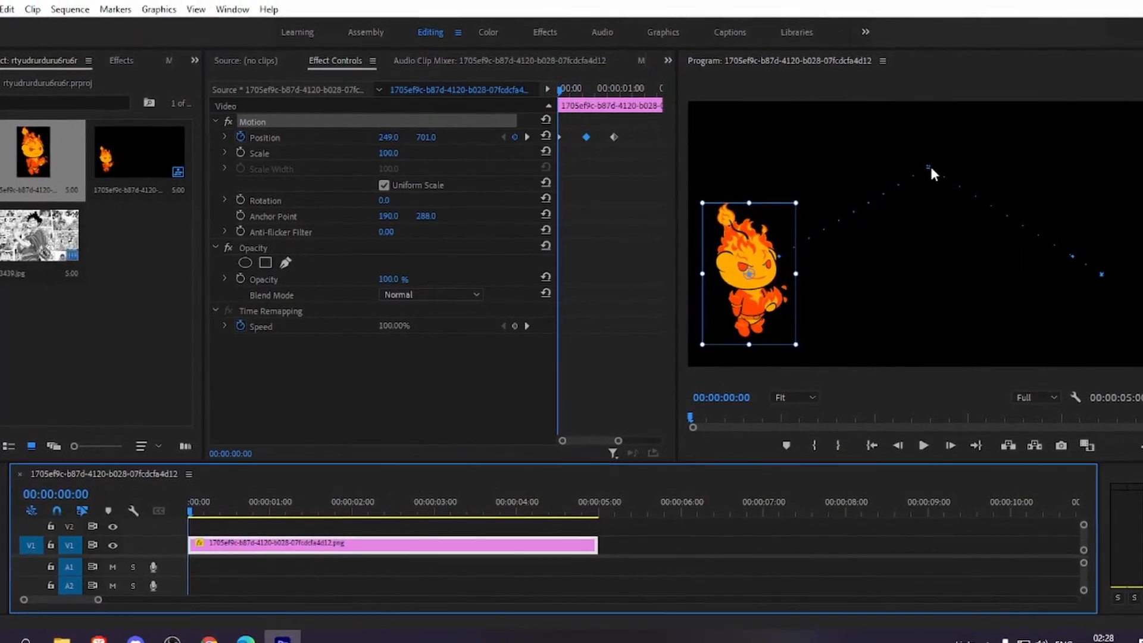
pyautogui.press('space')
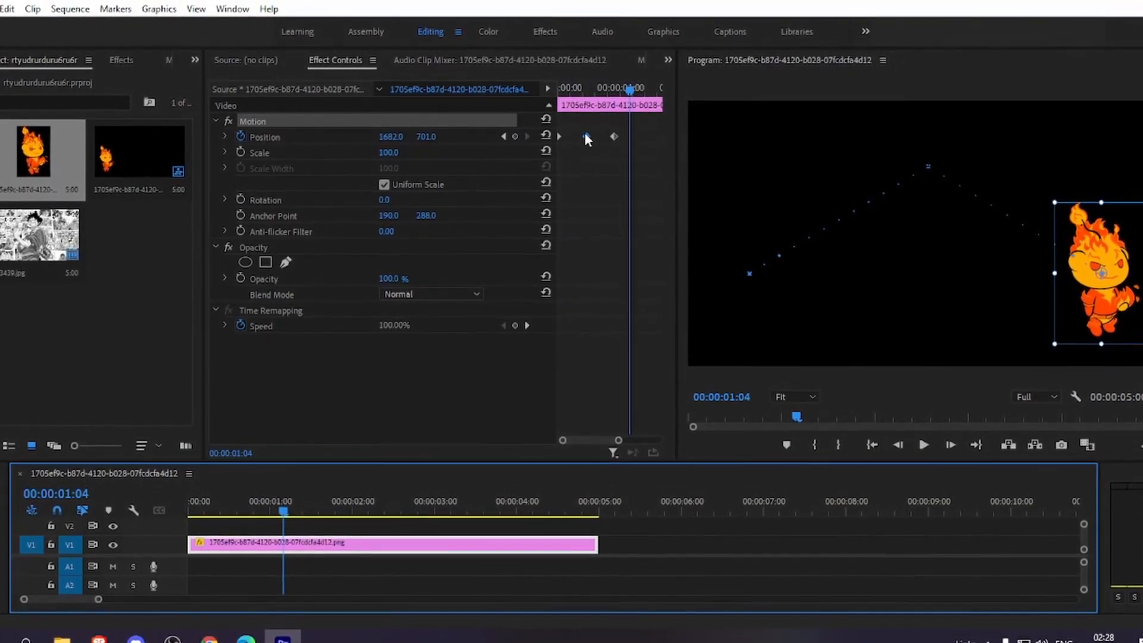
# - Set the middle position keyframe's spatial interpolation to Bezier and stretch both path handles outward for a wider arc
pyautogui.rightClick(586, 136)
pyautogui.moveTo(685, 273)
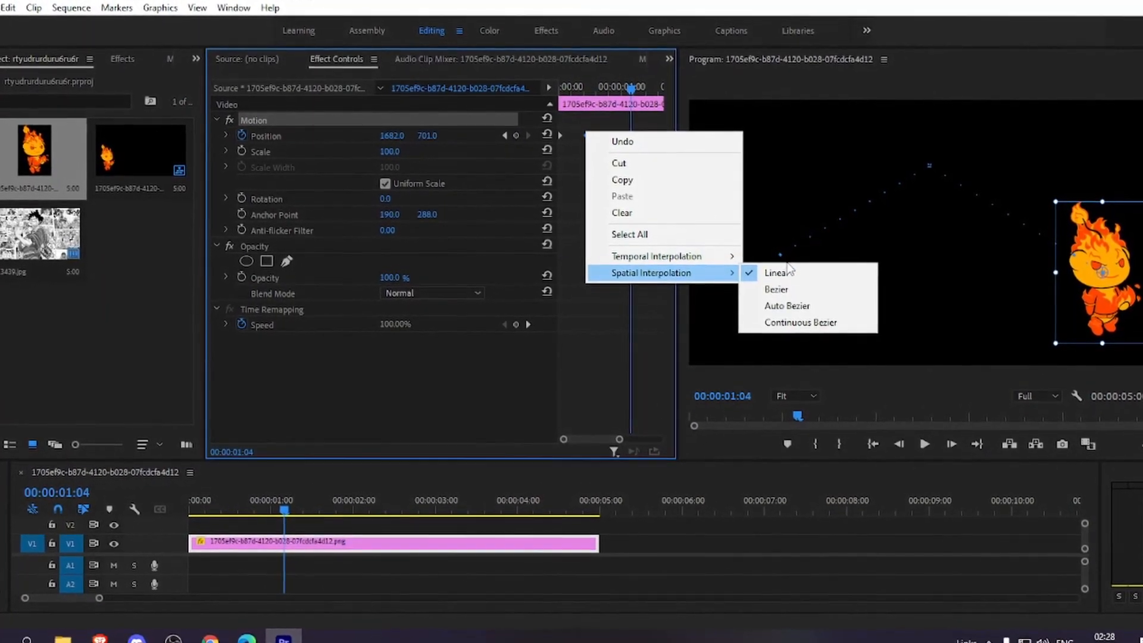
pyautogui.click(753, 292)
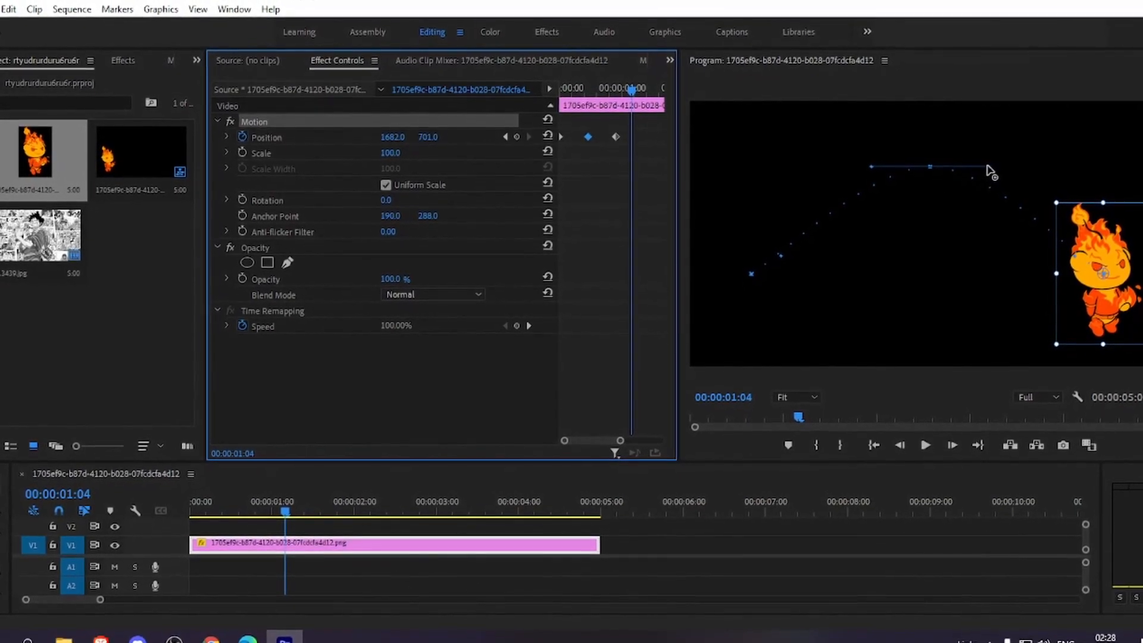
pyautogui.moveTo(988, 169); pyautogui.dragTo(996, 121)
pyautogui.moveTo(797, 140); pyautogui.dragTo(1028, 155)
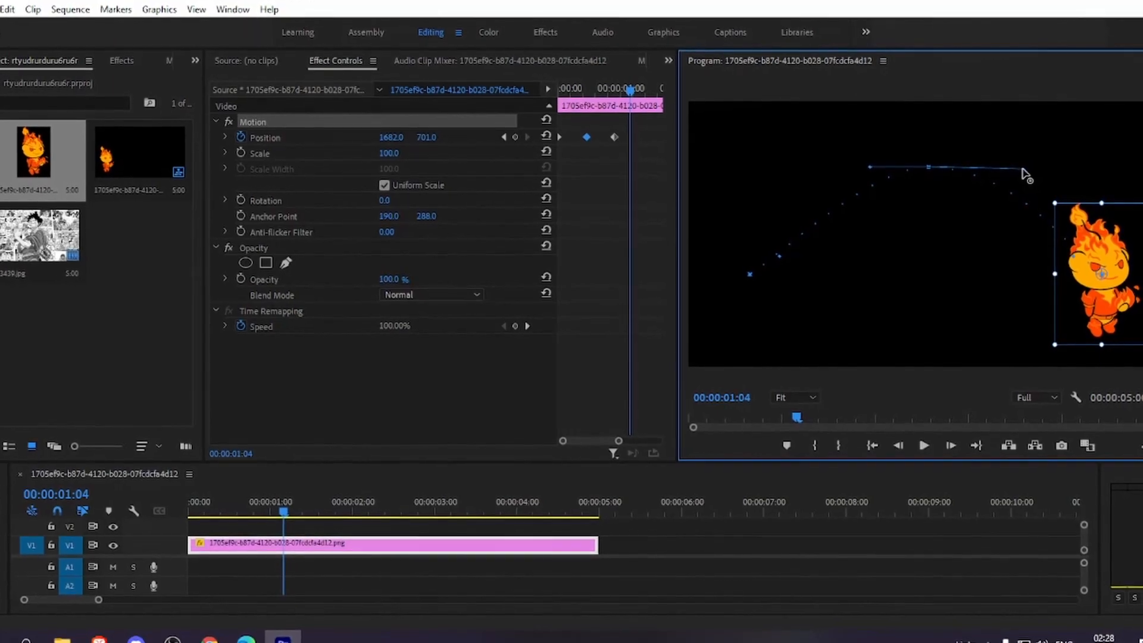
pyautogui.moveTo(872, 166); pyautogui.dragTo(804, 172)
# - Play the animation from the start to check the curved motion path
pyautogui.moveTo(244, 513); pyautogui.dragTo(105, 511)
pyautogui.press('space')
pyautogui.press('space')
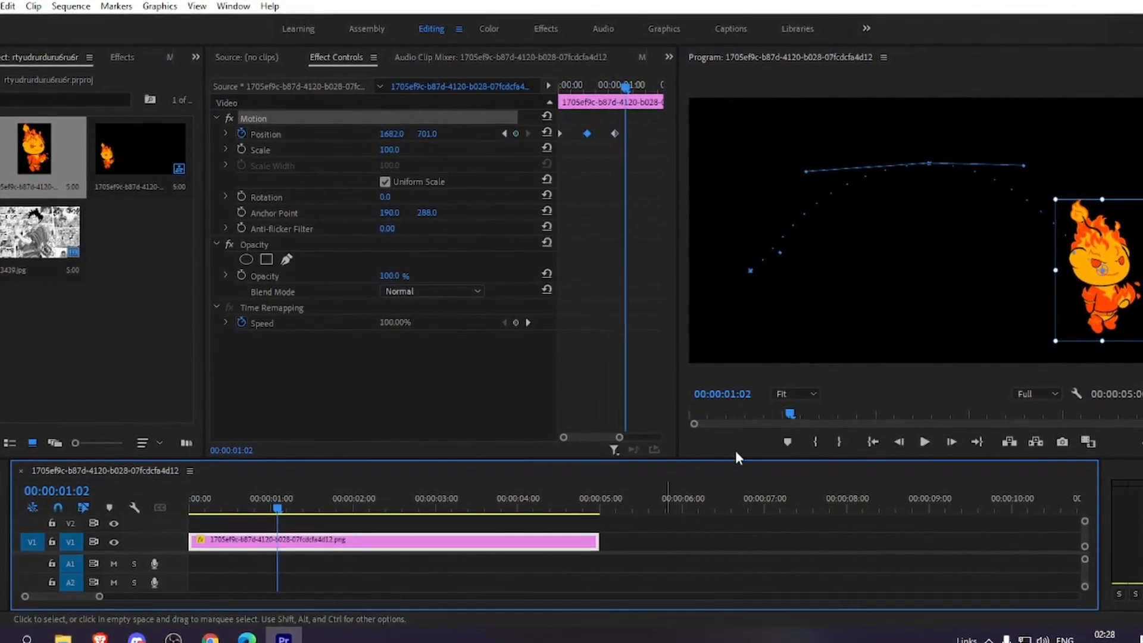
# - Examine the spatial and temporal interpolation options of the middle position keyframe
pyautogui.moveTo(225, 507)
pyautogui.mouseDown()
pyautogui.moveTo(245, 503)
pyautogui.moveTo(196, 511)
pyautogui.moveTo(236, 510)
pyautogui.mouseUp()
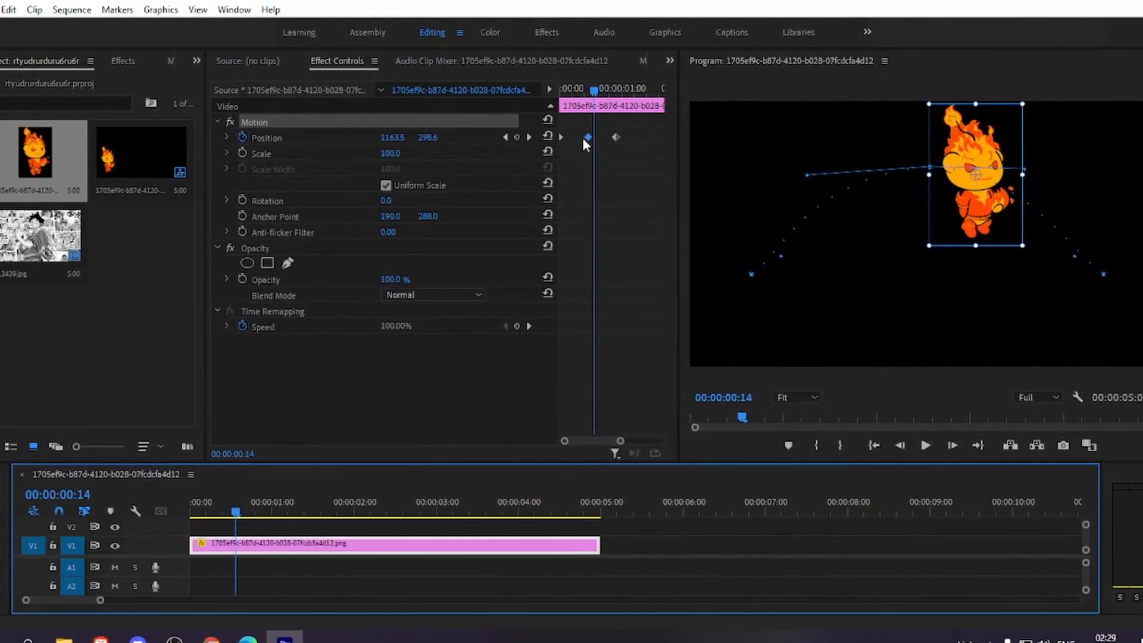
pyautogui.rightClick(586, 136)
pyautogui.moveTo(671, 276)
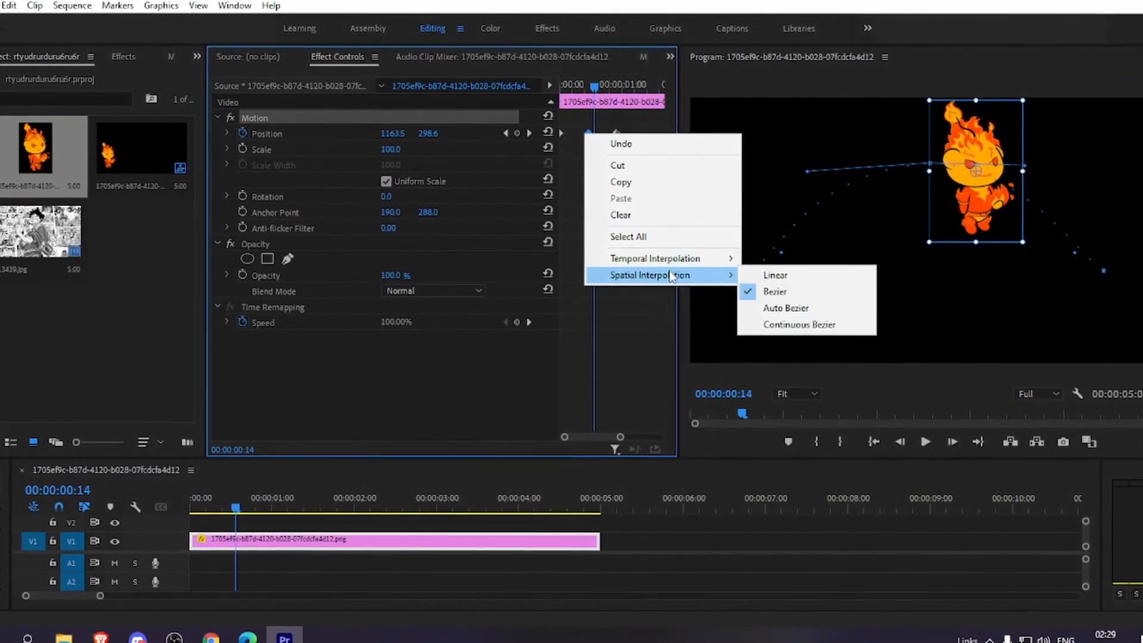
pyautogui.moveTo(729, 261)
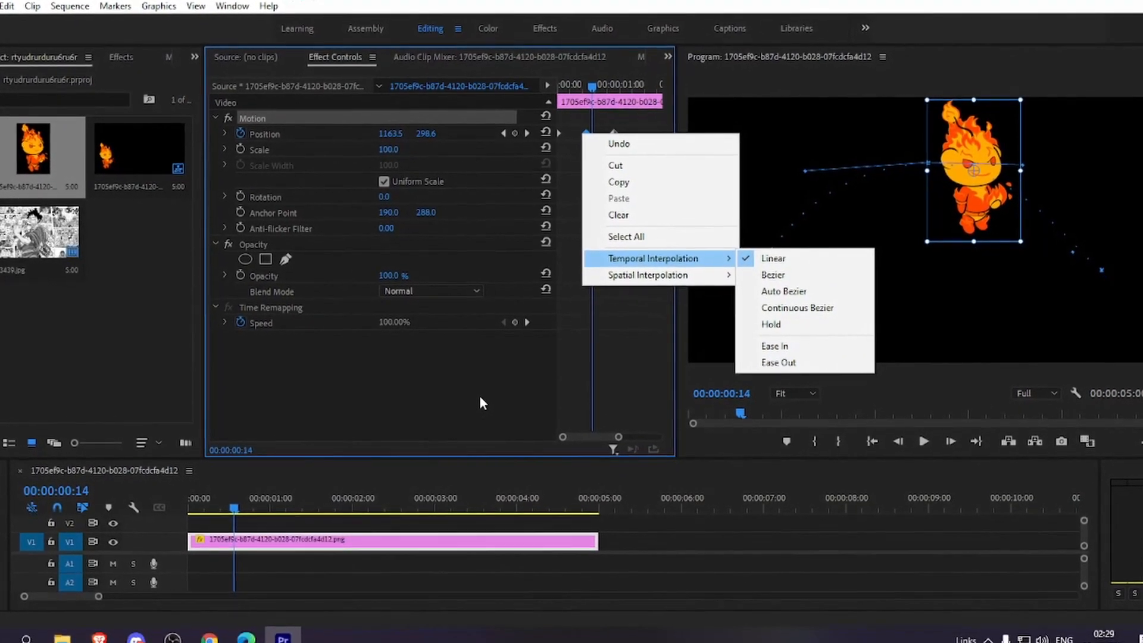
pyautogui.click(479, 403)
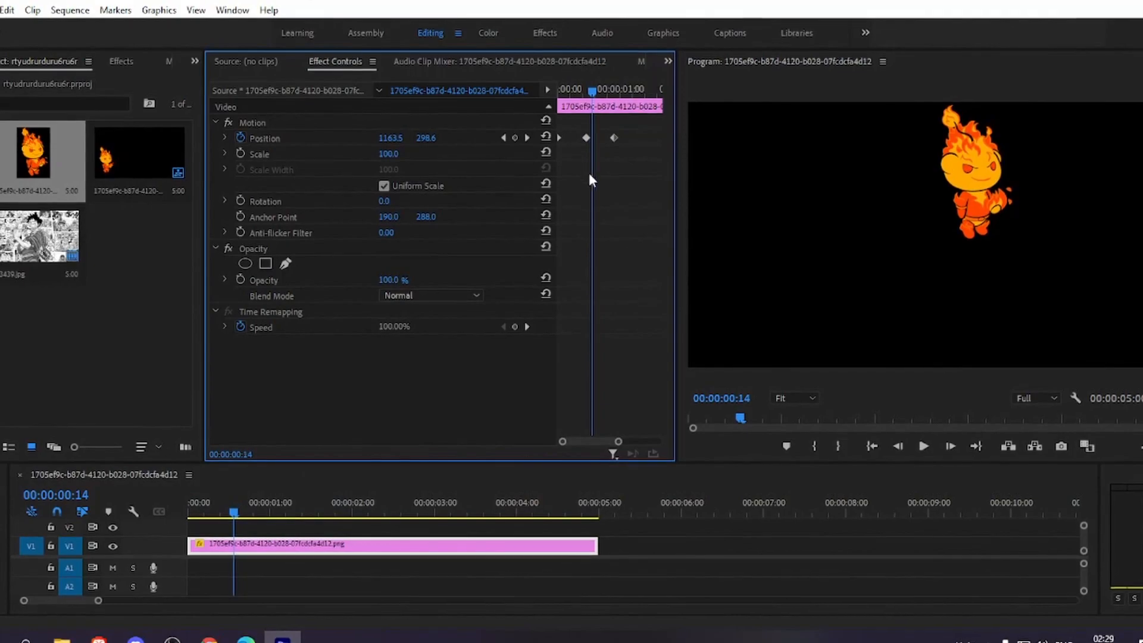
# - Apply Ease In temporal interpolation to the last position keyframe, play the animation from the start, and check the keyframe's interpolation options
pyautogui.moveTo(237, 510); pyautogui.dragTo(141, 523)
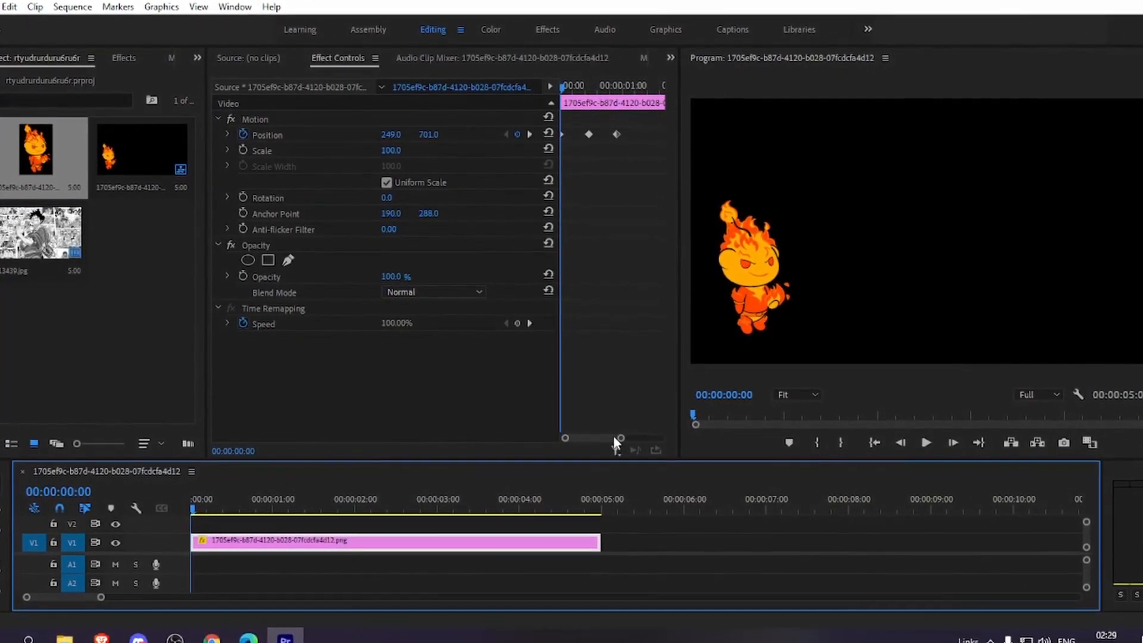
pyautogui.click(561, 138)
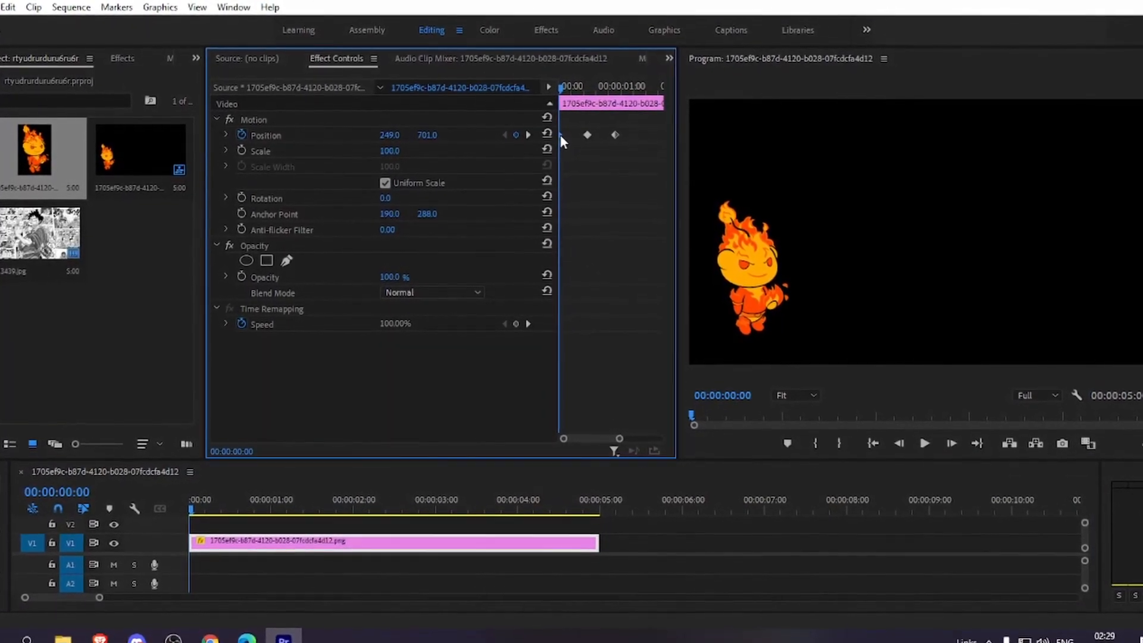
pyautogui.click(615, 138)
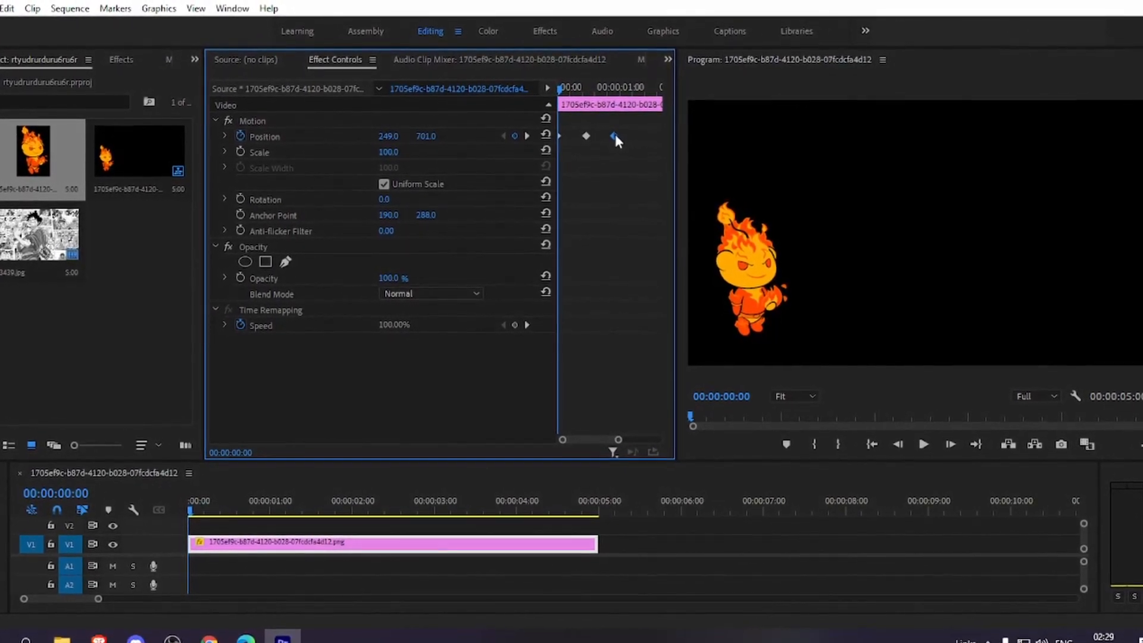
pyautogui.rightClick(616, 134)
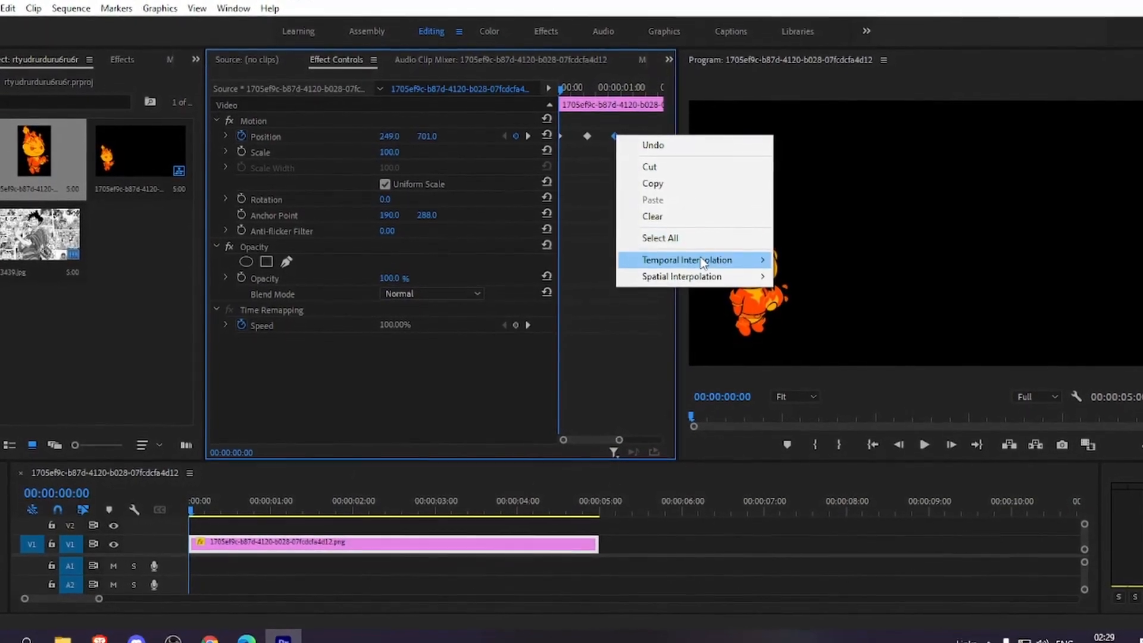
pyautogui.moveTo(679, 263)
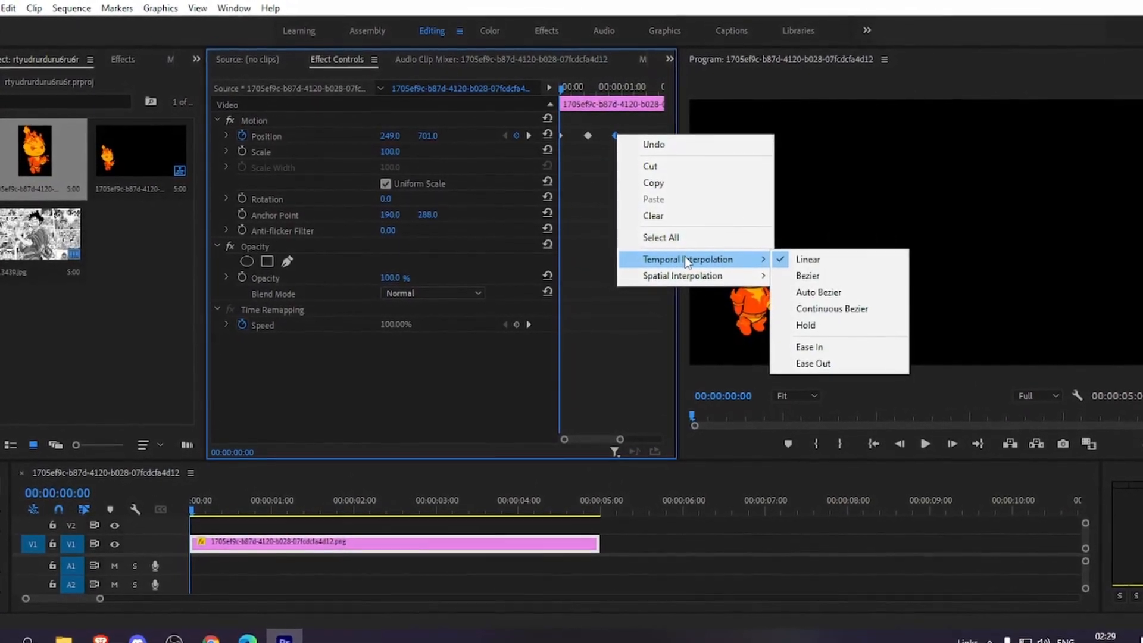
pyautogui.moveTo(767, 262)
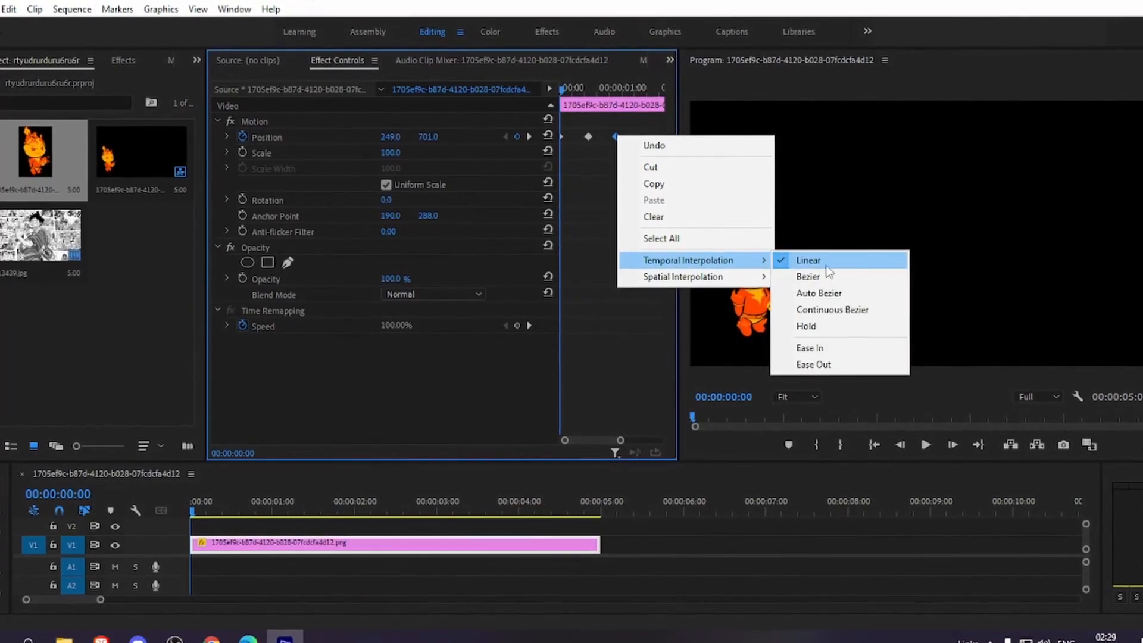
pyautogui.click(827, 346)
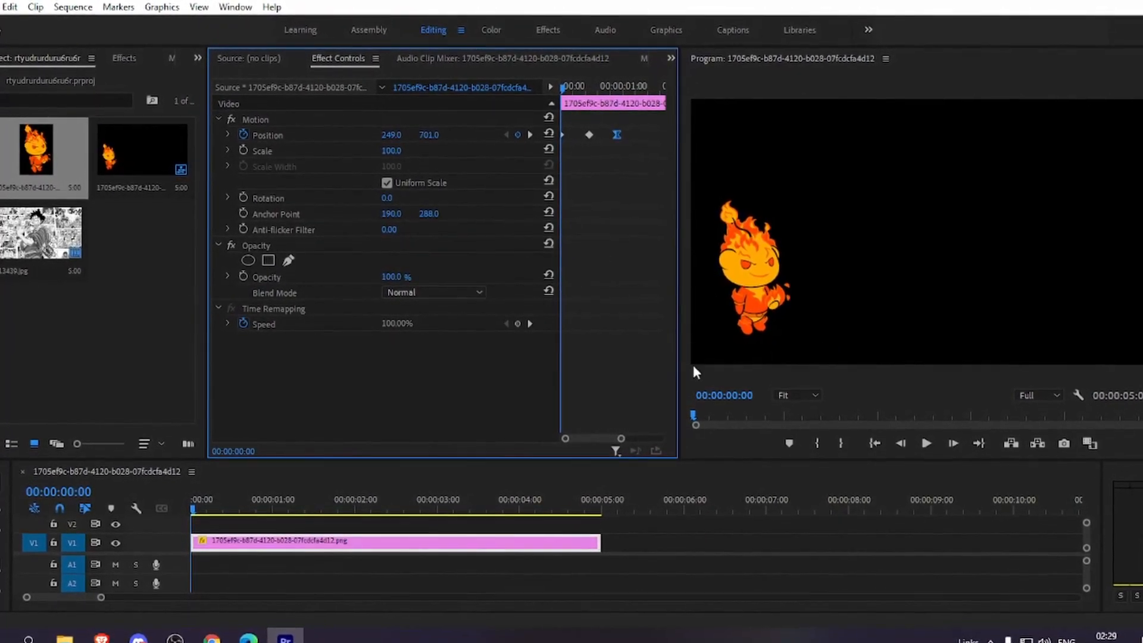
pyautogui.press('space')
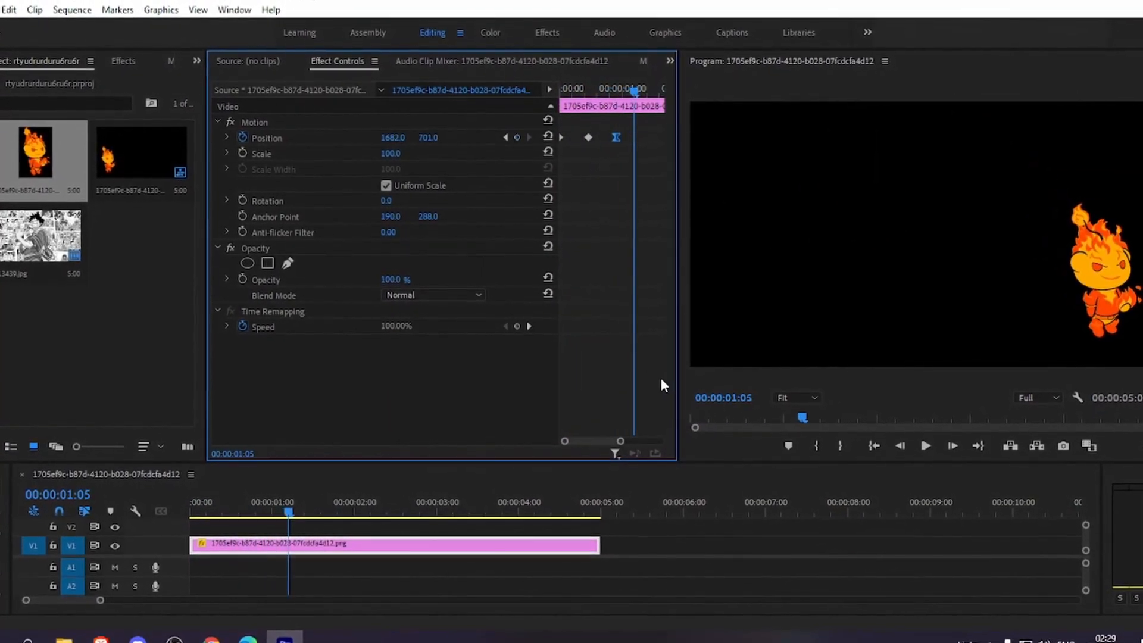
pyautogui.rightClick(614, 132)
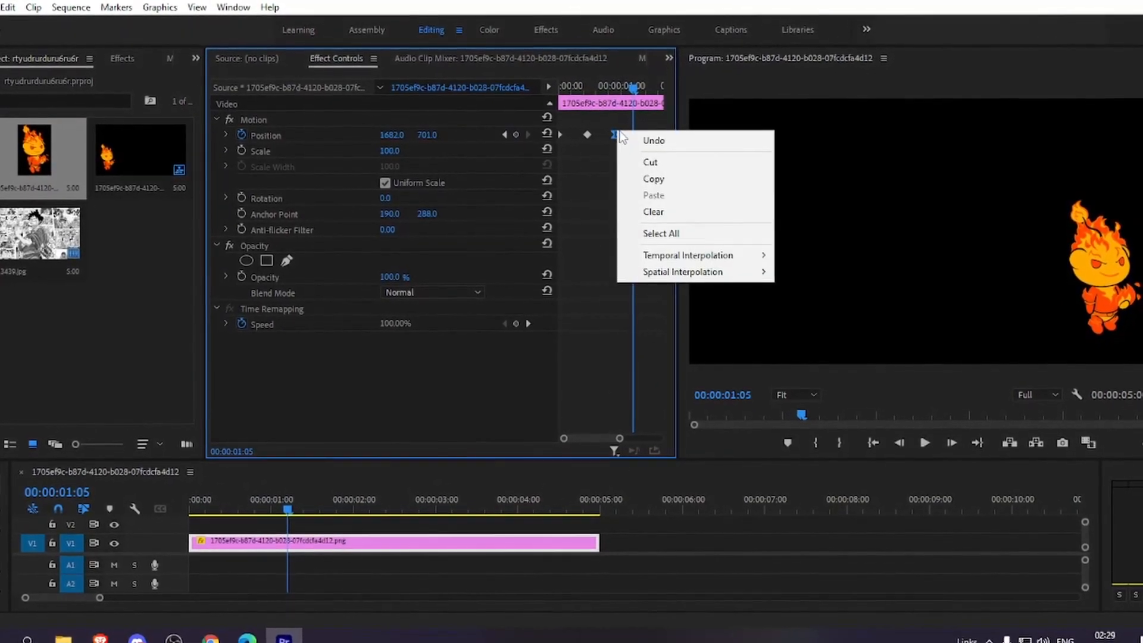
pyautogui.moveTo(732, 261)
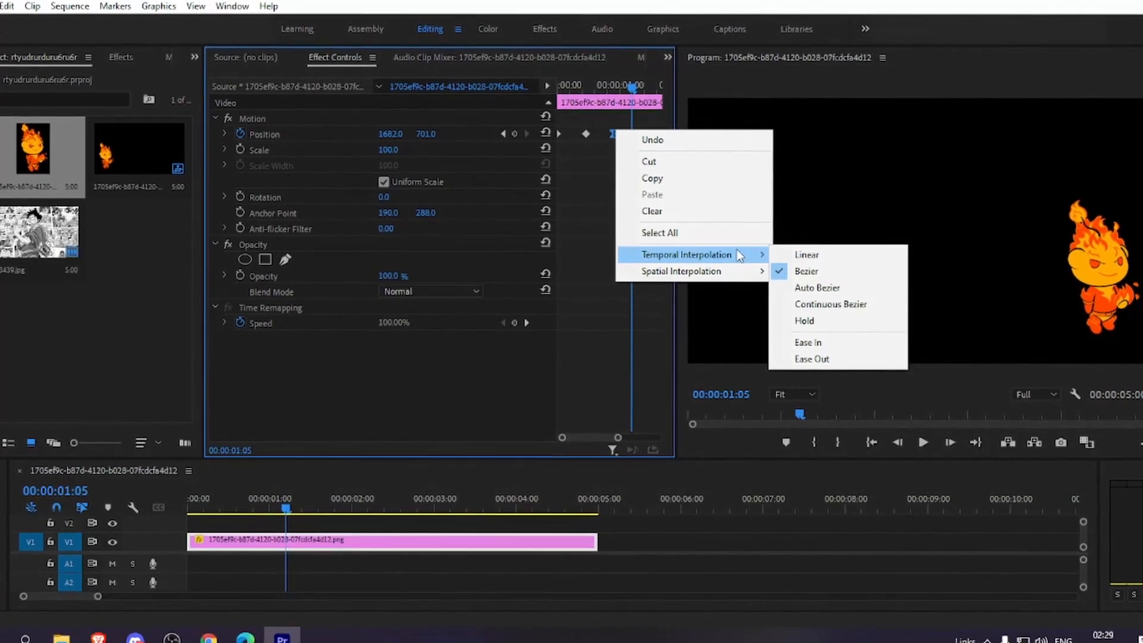
# - Apply Ease Out temporal interpolation to the first position keyframe and play the animation from the start
pyautogui.click(561, 137)
pyautogui.rightClick(560, 137)
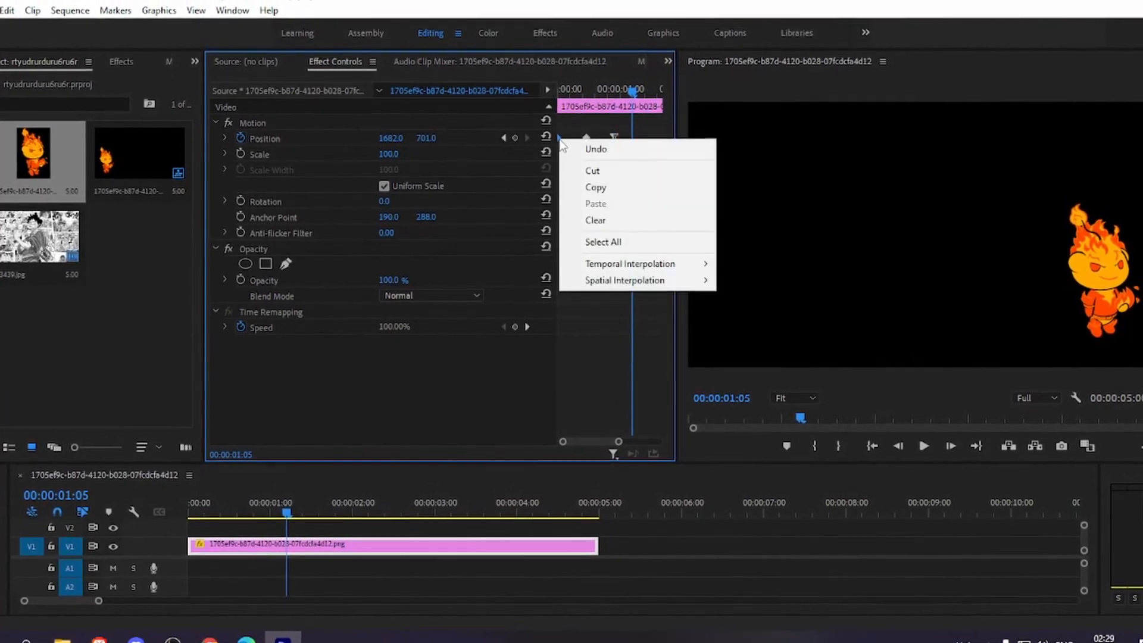
pyautogui.moveTo(666, 260)
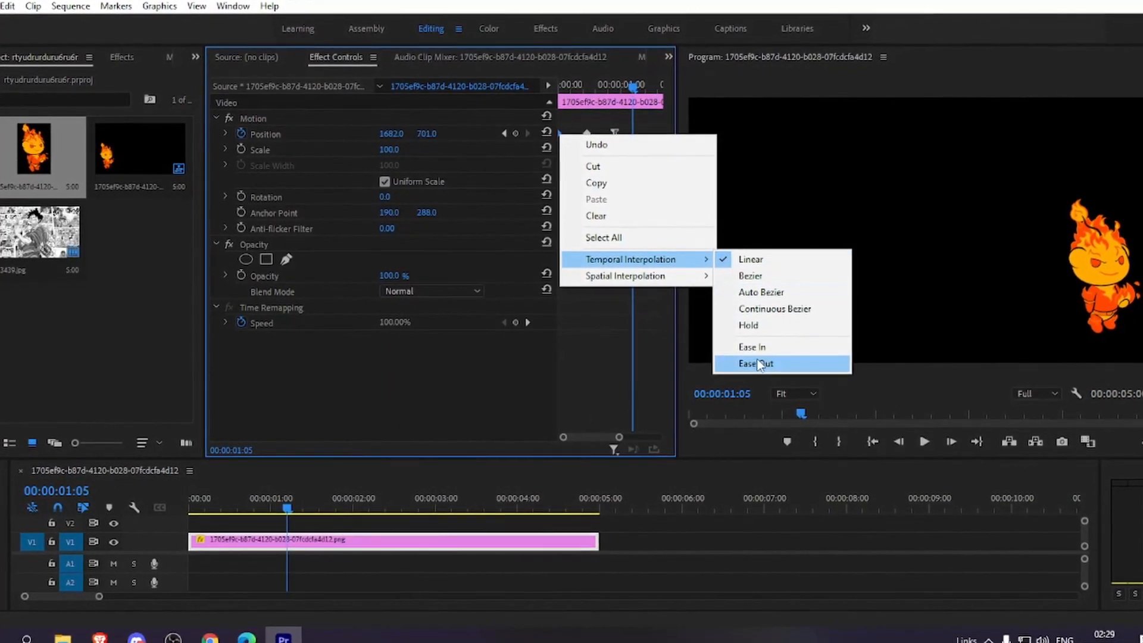
pyautogui.click(755, 365)
pyautogui.click(191, 513)
pyautogui.press('space')
pyautogui.press('space')
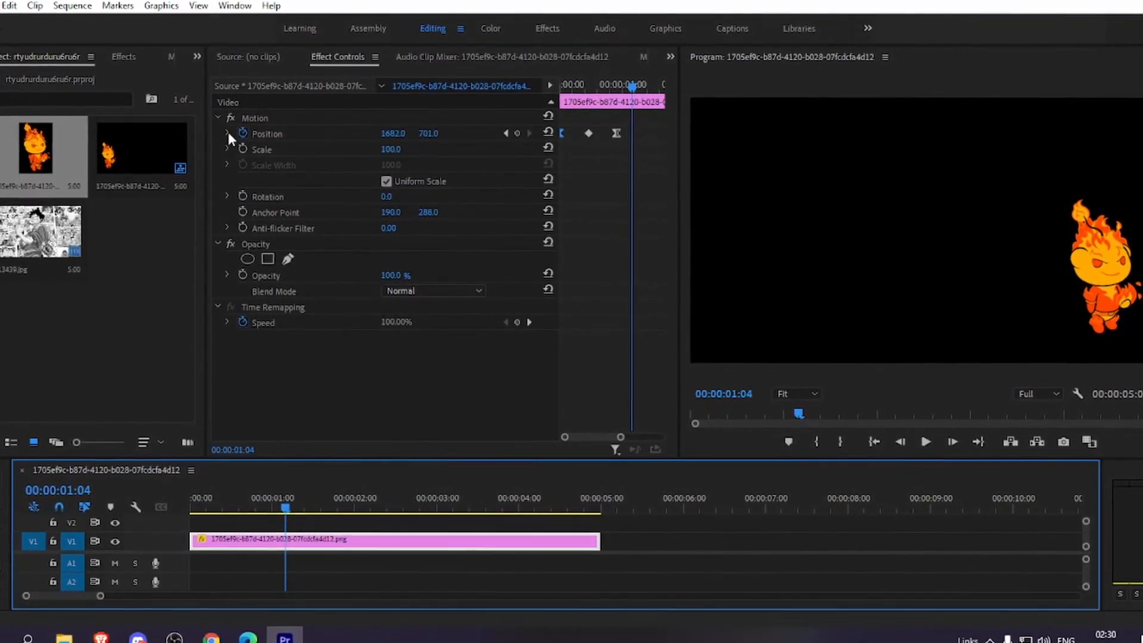
# - Save the project, then stretch the first keyframe's handle in the Position velocity graph toward the middle keyframe and preview the motion
pyautogui.click(225, 137)
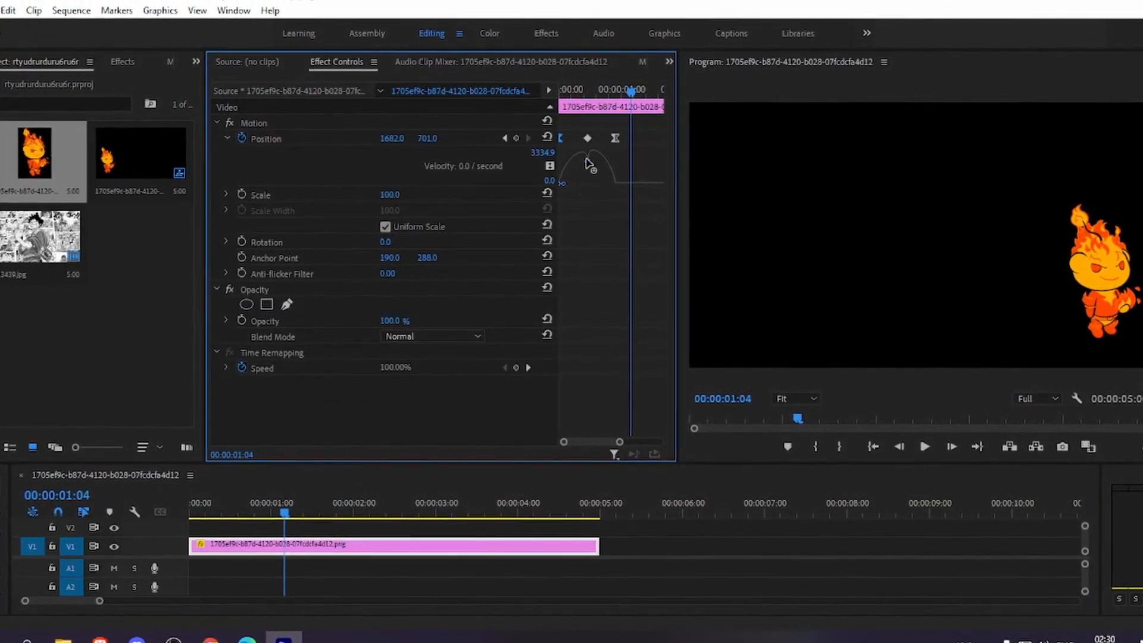
pyautogui.hotkey('ctrl', 's')
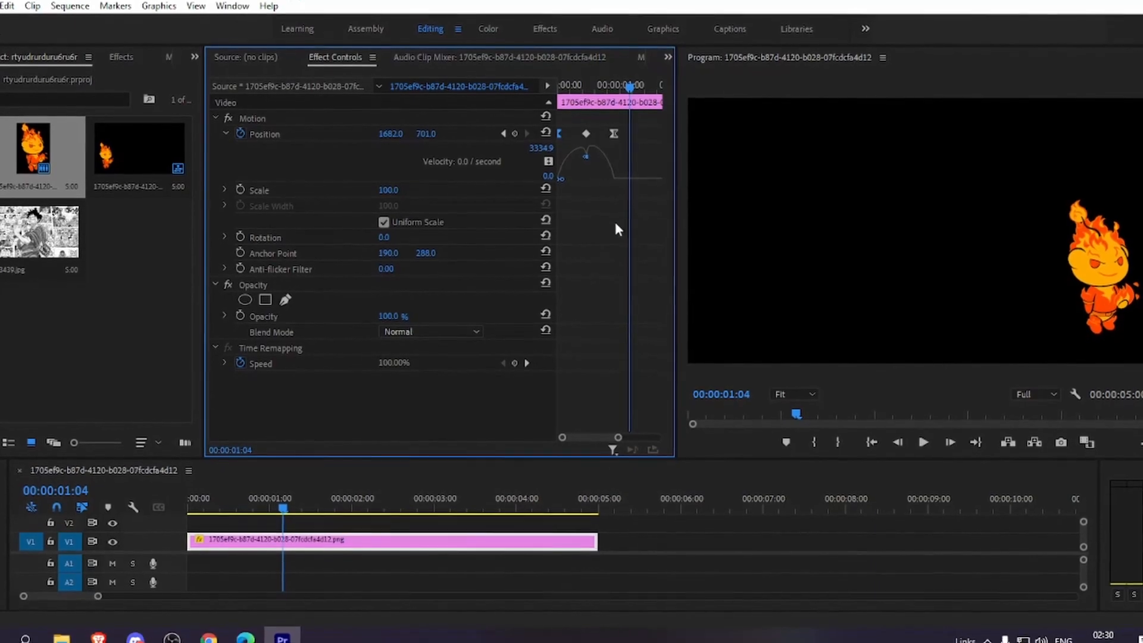
pyautogui.moveTo(562, 176); pyautogui.dragTo(597, 180)
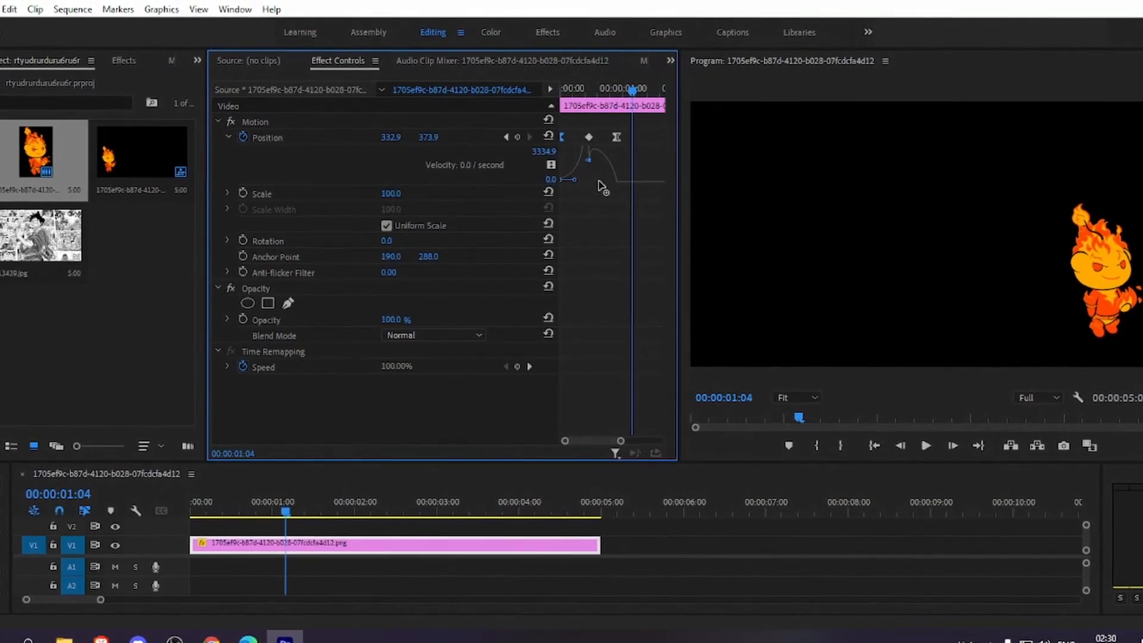
pyautogui.moveTo(598, 181); pyautogui.dragTo(596, 180)
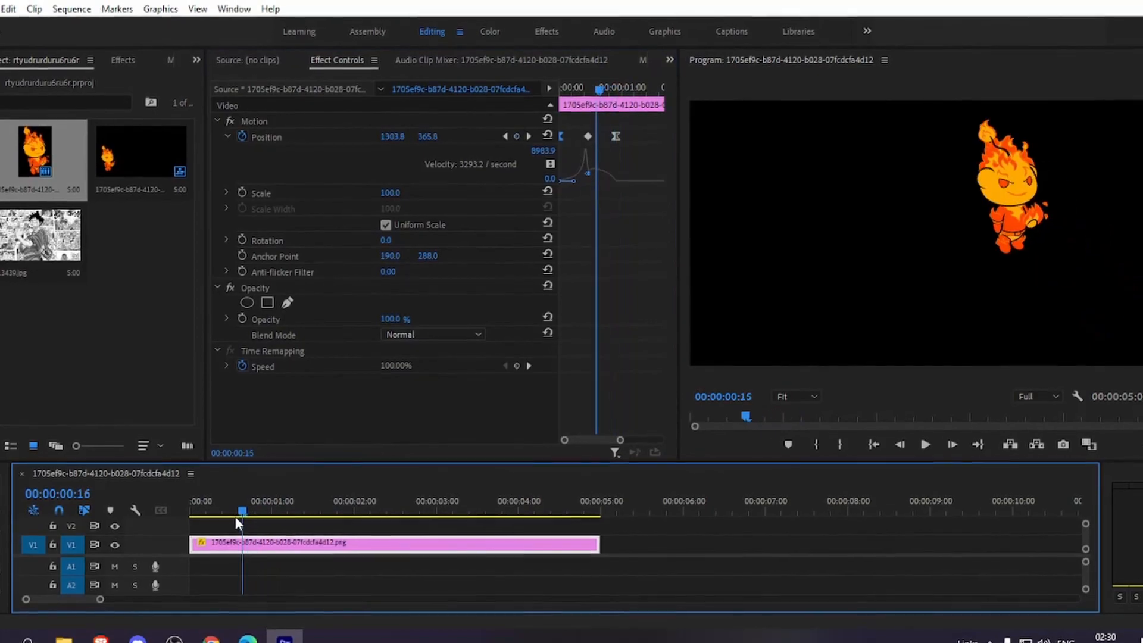
pyautogui.press('space')
# - Shorten the first keyframe's velocity handle back toward its keyframe and play the animation from the start to compare
pyautogui.moveTo(574, 183); pyautogui.dragTo(562, 182)
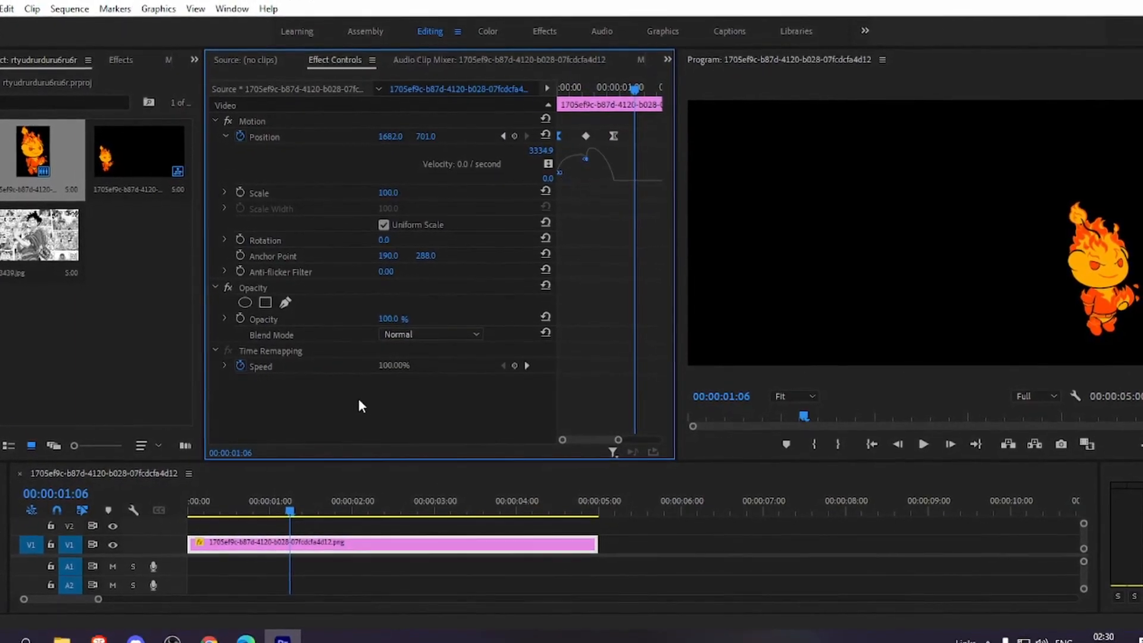
pyautogui.click(280, 505)
pyautogui.moveTo(280, 510); pyautogui.dragTo(159, 525)
pyautogui.press('space')
pyautogui.press('space')
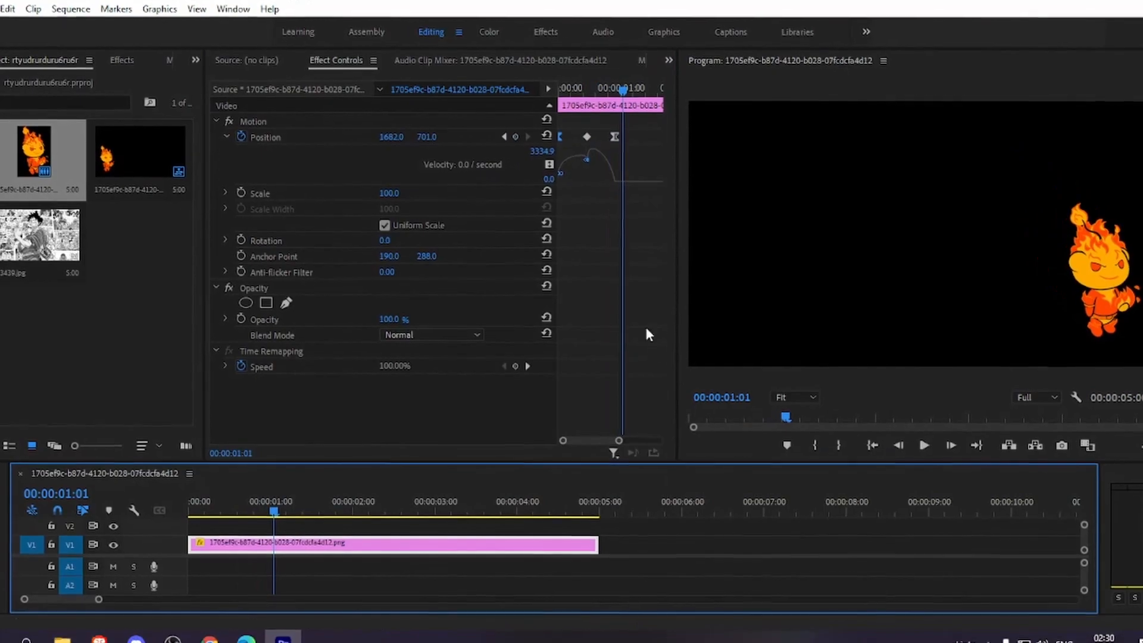
# - Lengthen the first keyframe's velocity handle again for a slow start and sharp speed peak, and replay the animation from the start
pyautogui.moveTo(563, 173); pyautogui.dragTo(653, 221)
pyautogui.moveTo(272, 508); pyautogui.dragTo(136, 530)
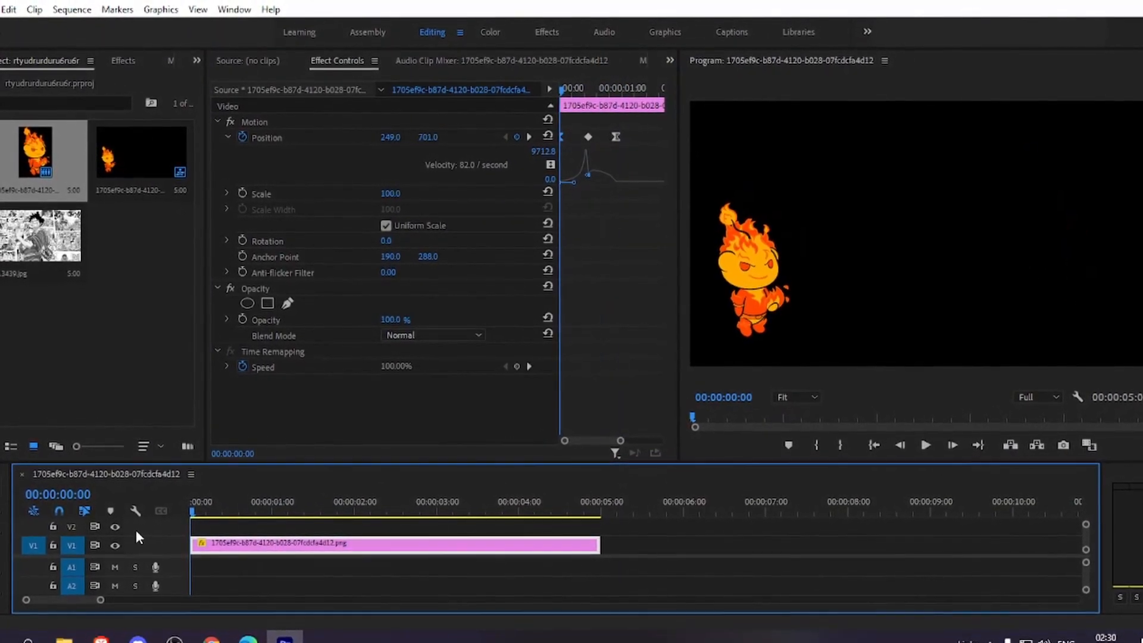
pyautogui.press('space')
pyautogui.press('space')
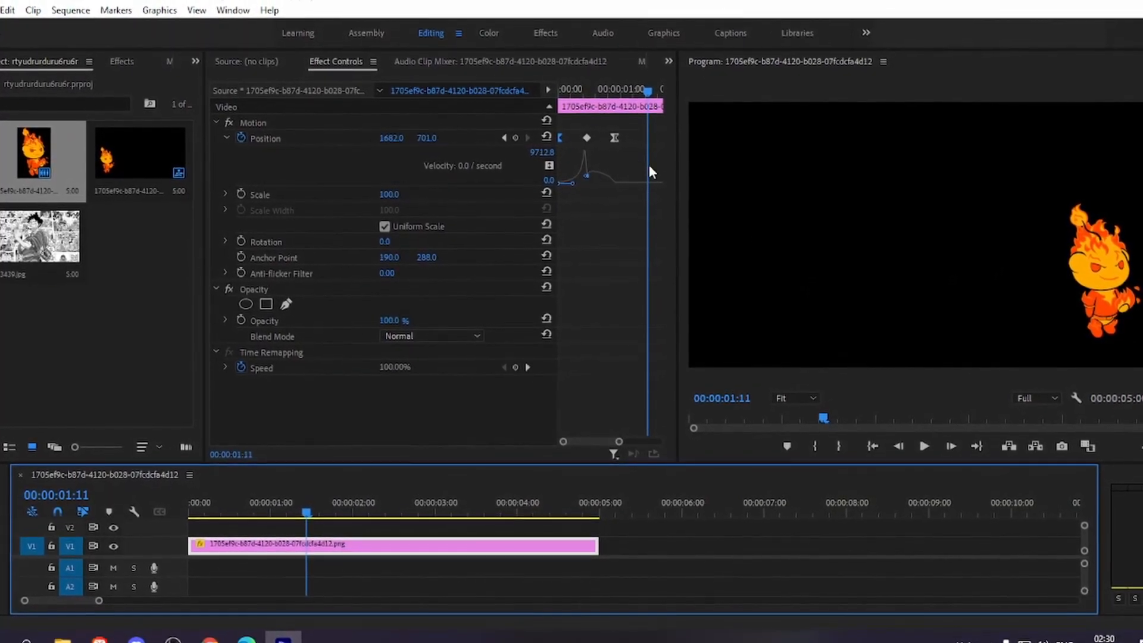
# - Open the temporal interpolation options of the last position keyframe
pyautogui.rightClick(616, 135)
pyautogui.moveTo(711, 260)
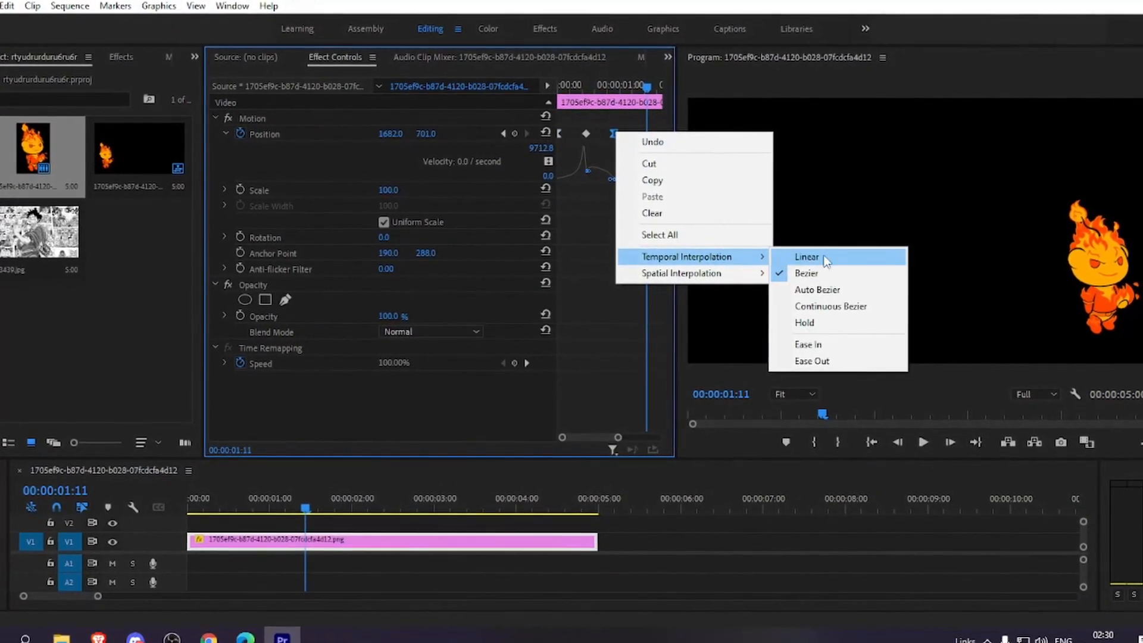